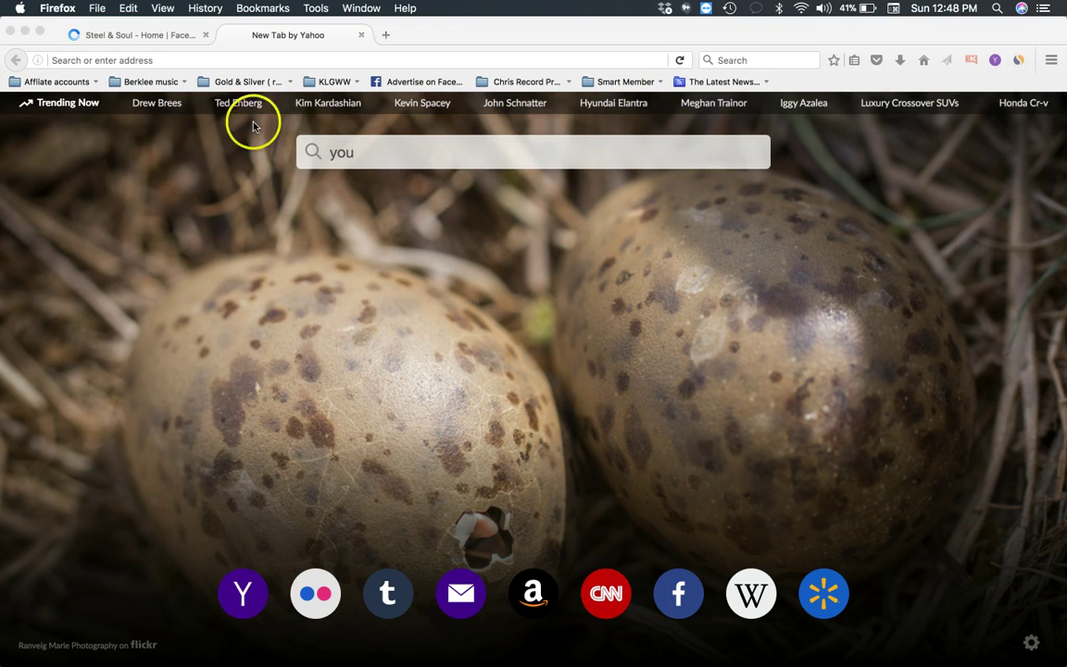
- On the Steel & Soul page tab, log in with the account e-mail and password
click(176, 35)
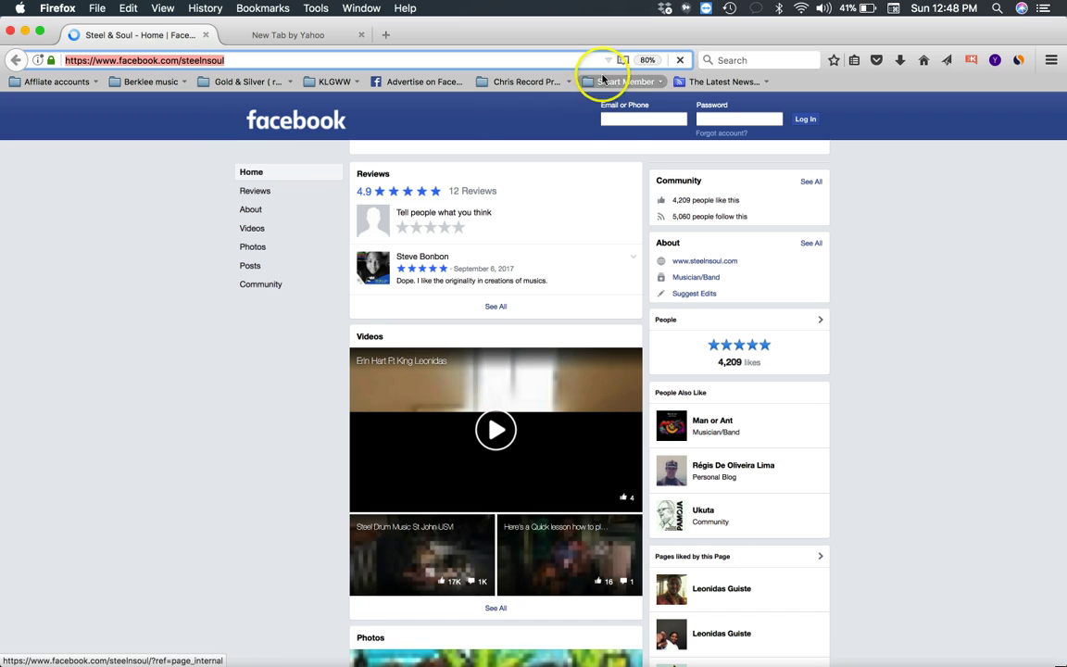
click(614, 119)
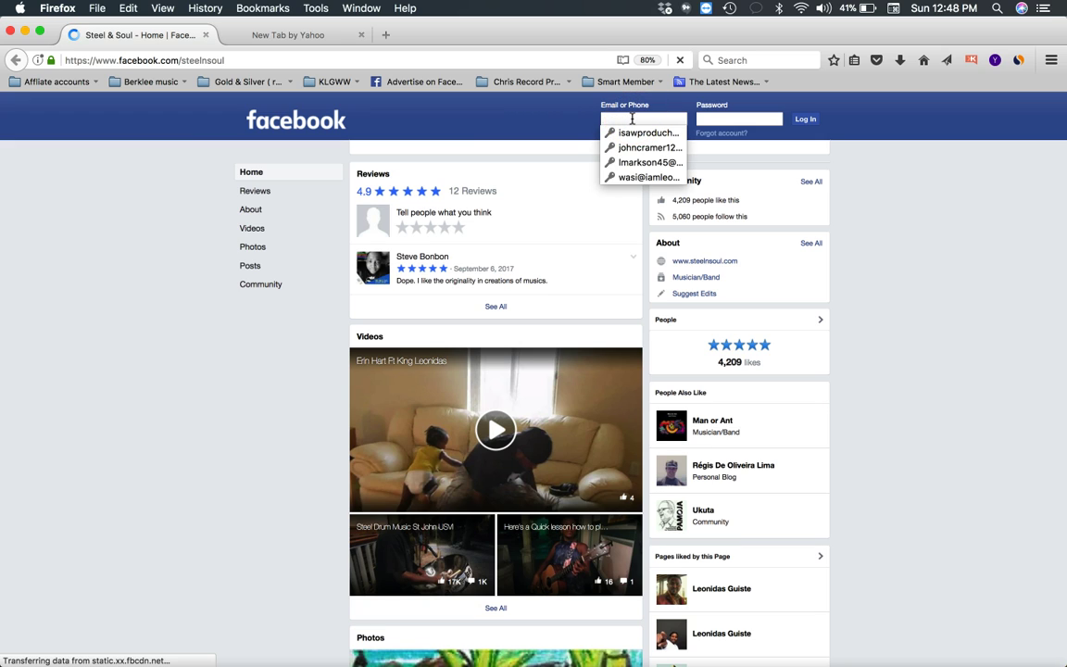
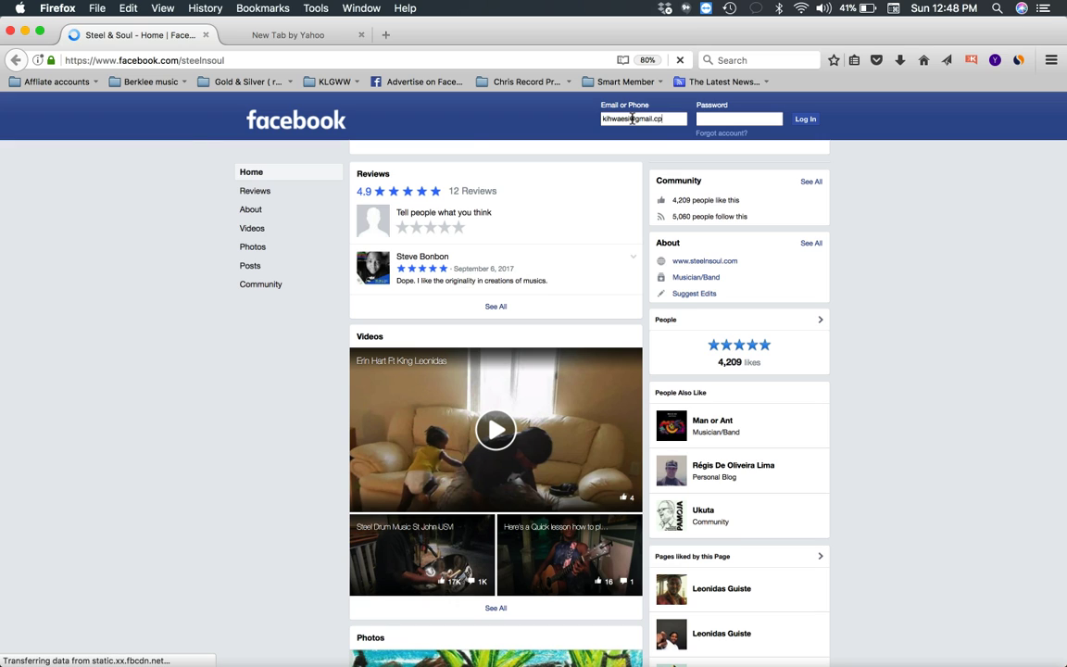
key(Tab)
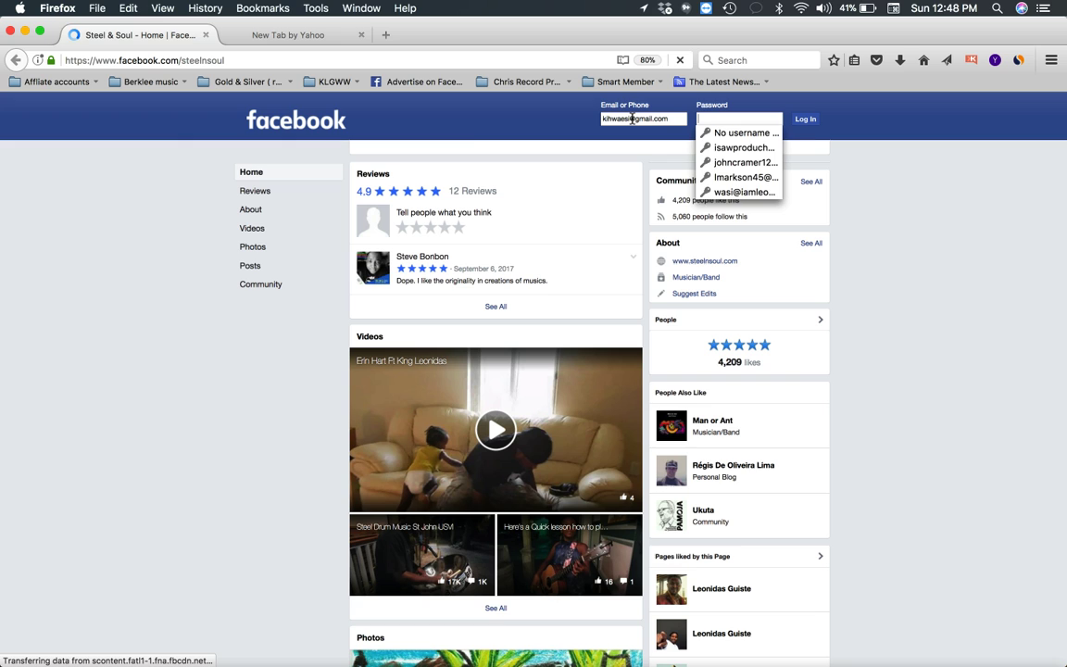
text(•••••)
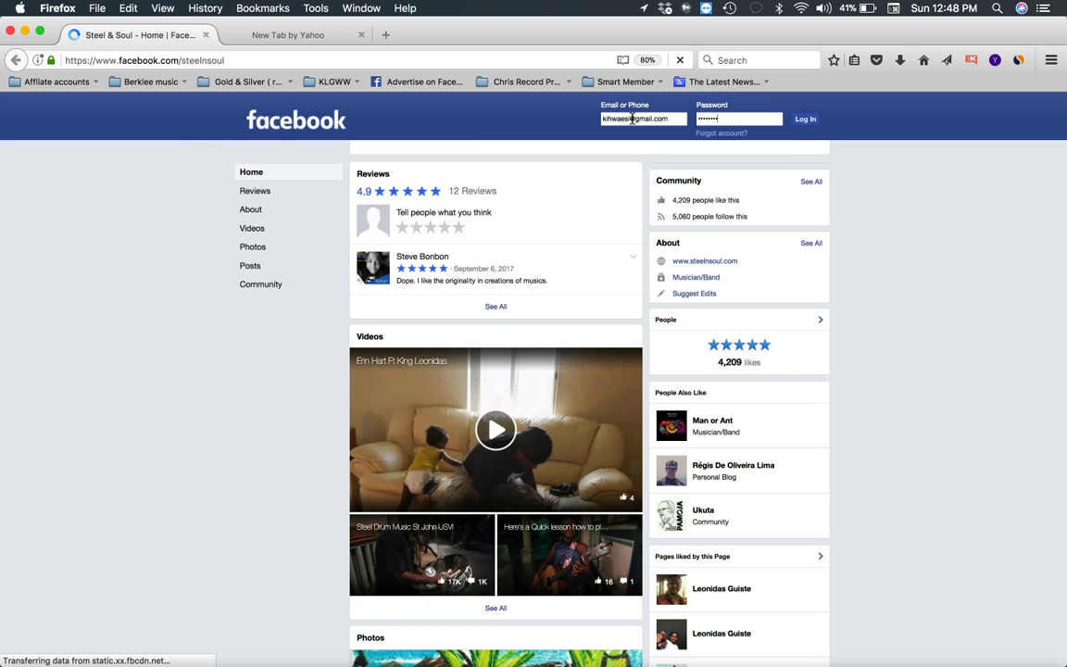
key(Return)
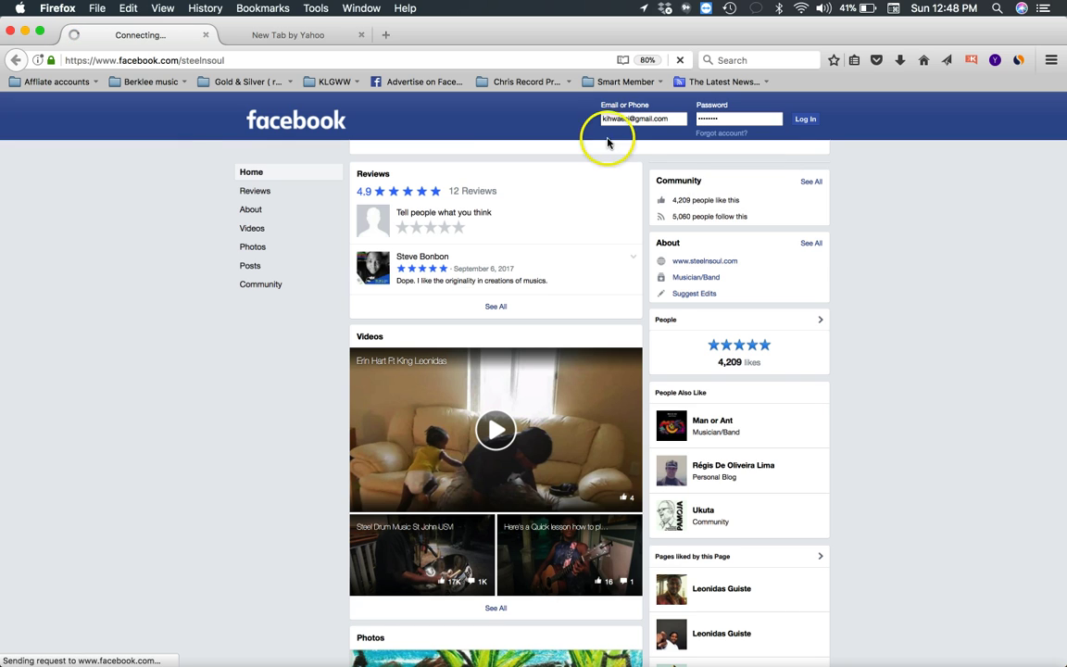
- Scroll the News Feed and open Ads Manager from the Explore sidebar
scroll(567, 364, down, 5)
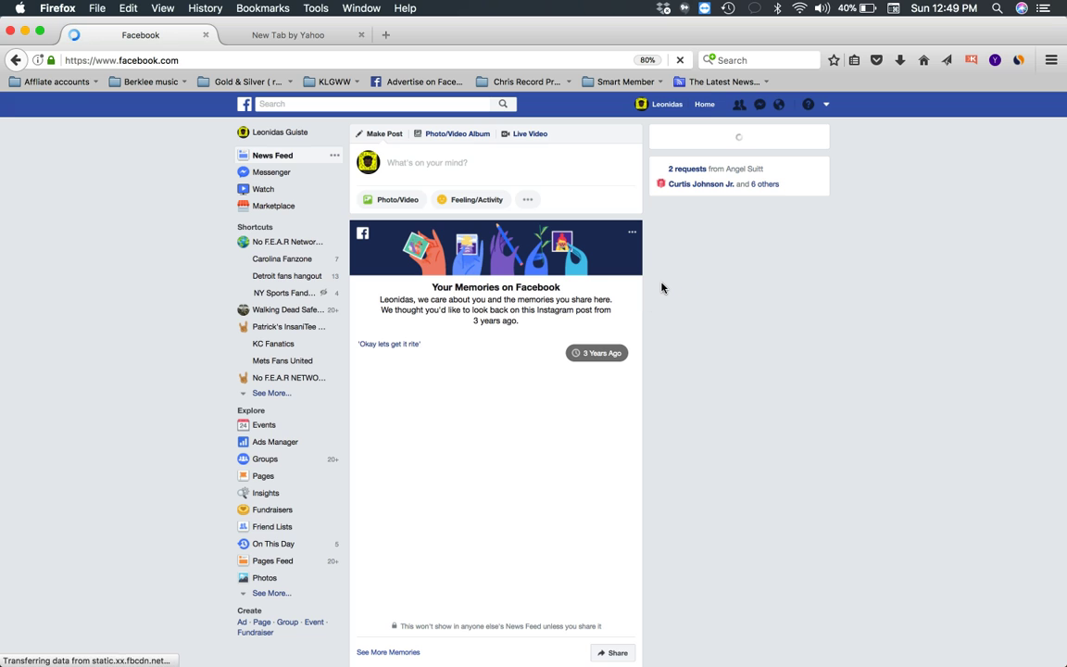
click(271, 444)
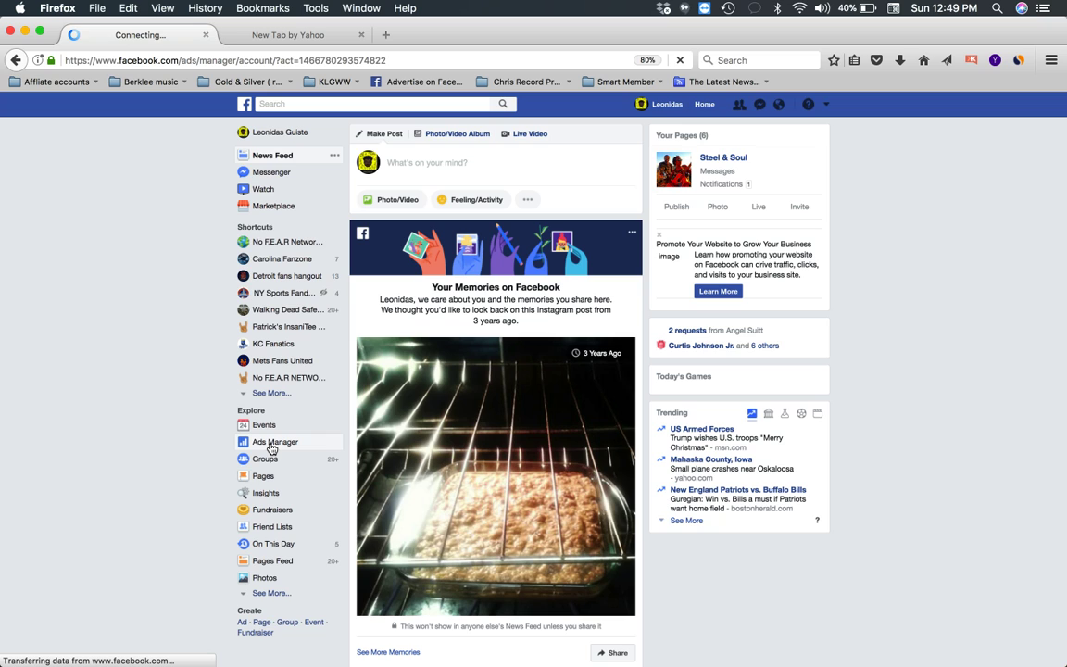
- Bring up the Ads Manager Campaigns list: three campaigns, two active, $2.80 total spent
click(271, 448)
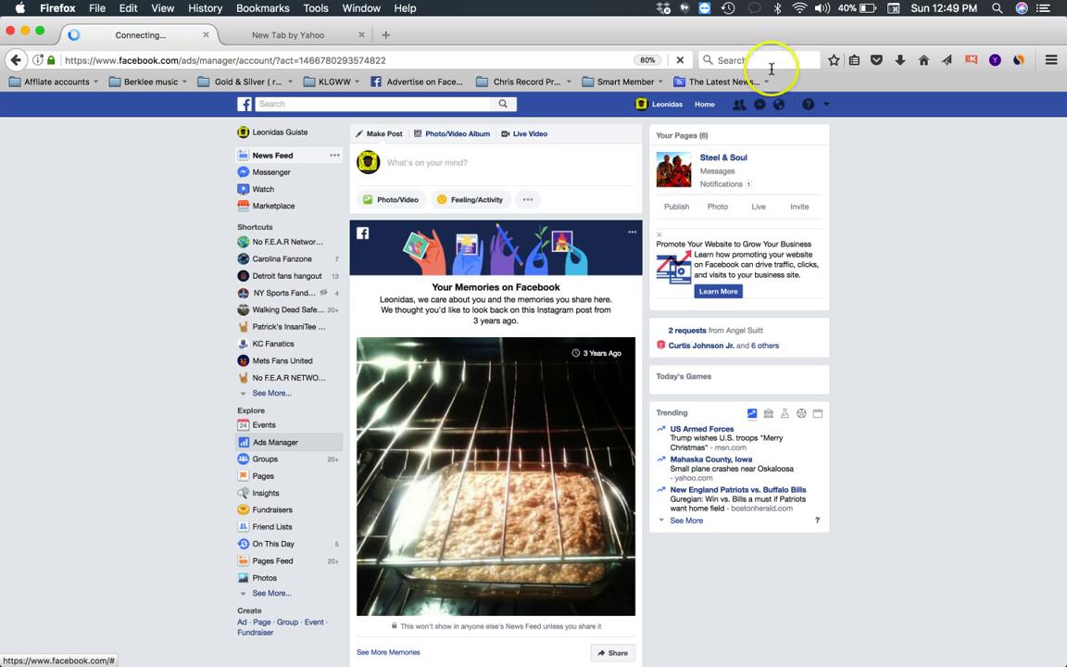
click(723, 159)
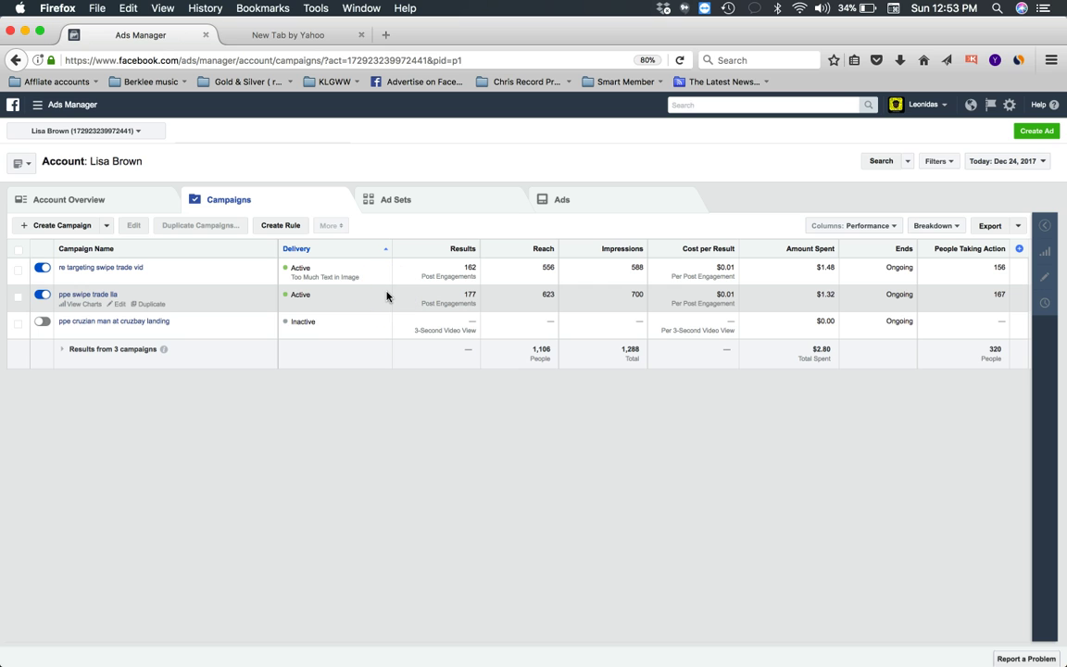
- Load facebook.com in the new tab and drop down the account menu listing your Pages and Business Manager
click(335, 32)
click(262, 60)
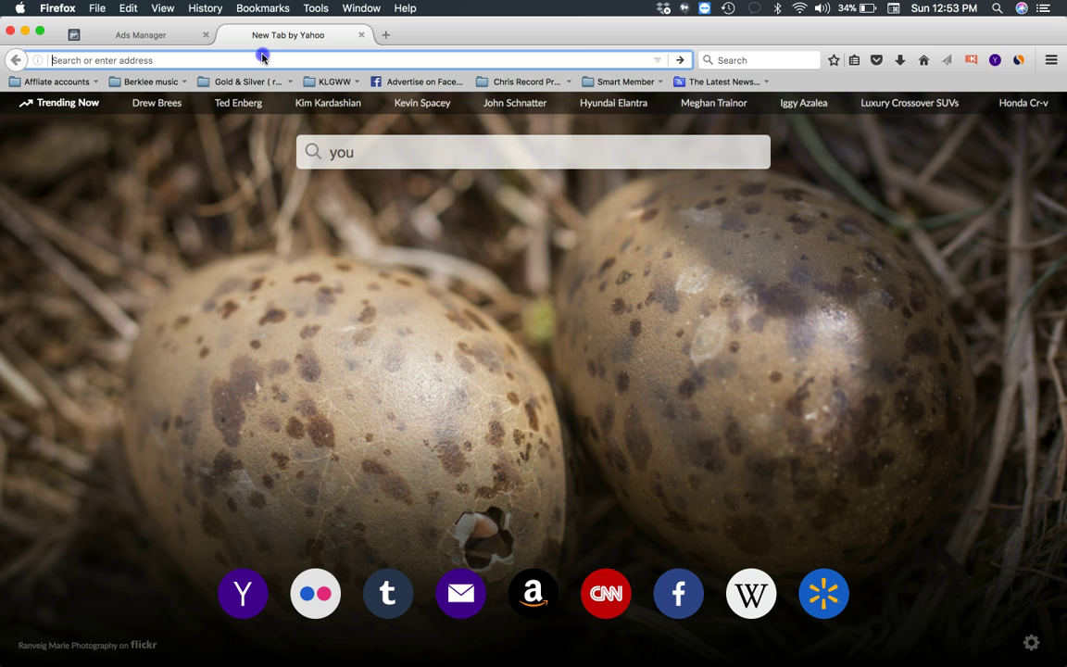
text(facebook.com/)
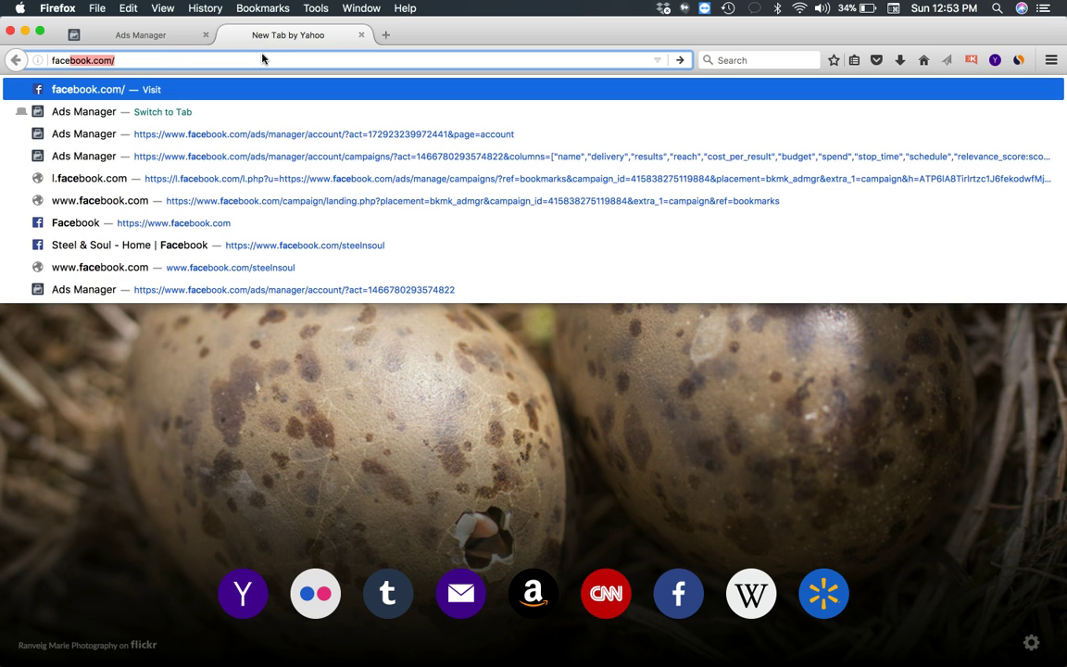
key(Return)
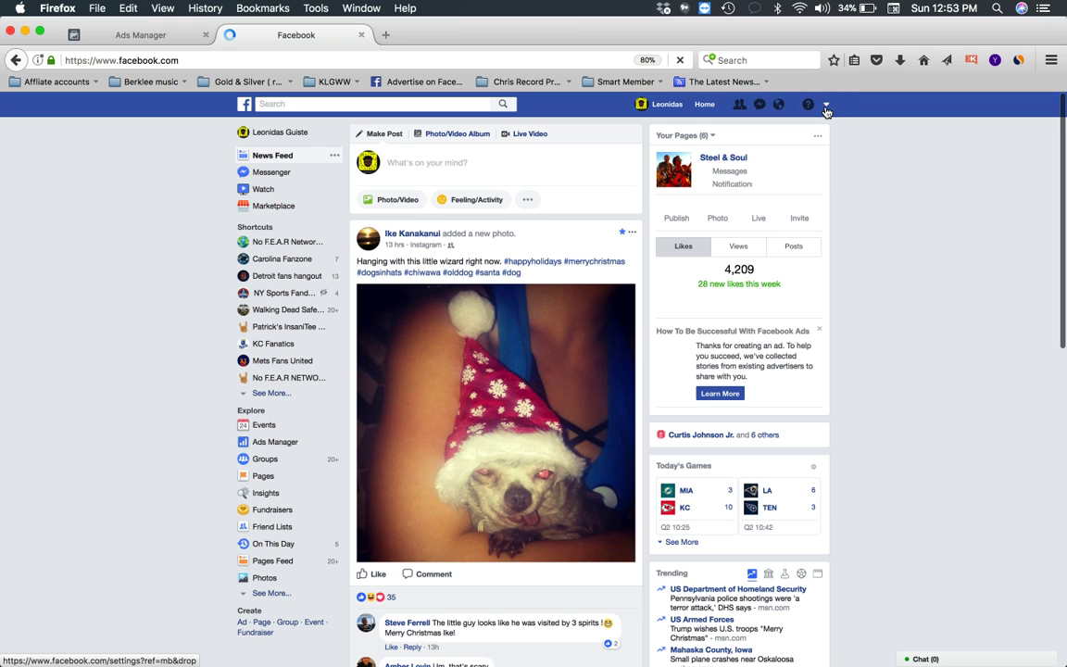
click(825, 110)
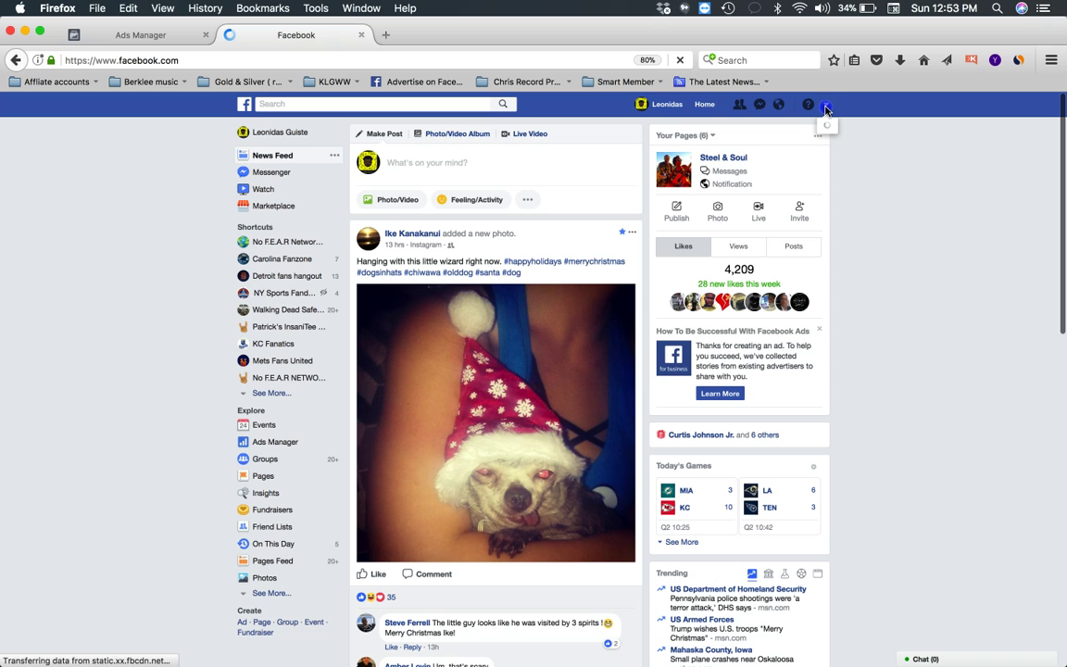
click(825, 109)
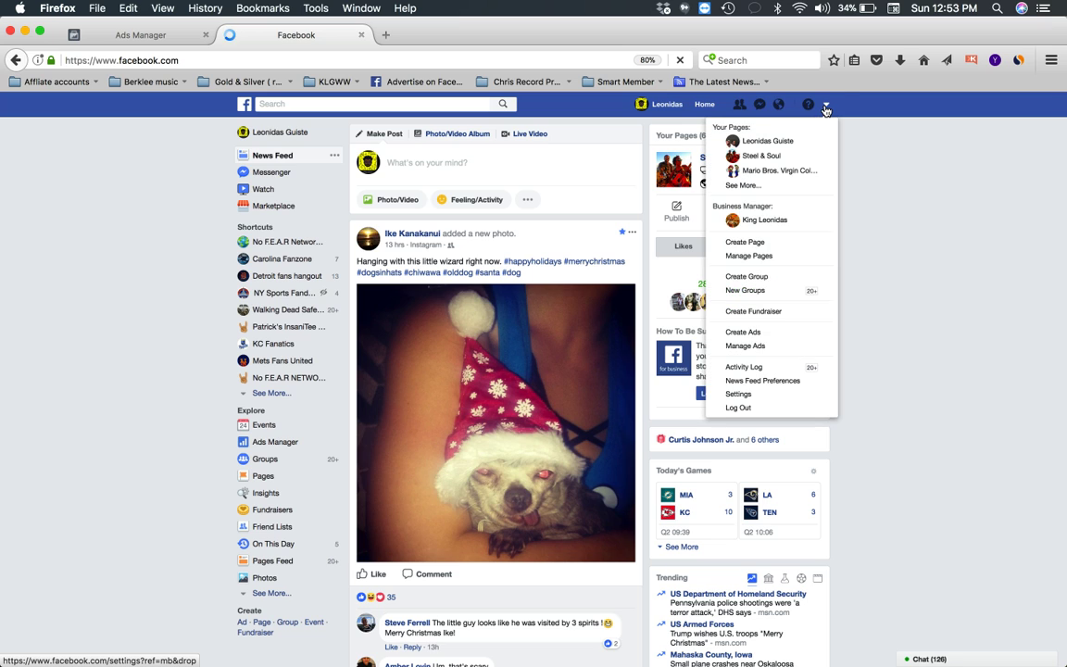
- From the account dropdown, choose See More under Your Pages to list all pages, including Steel & Soul
click(819, 116)
click(786, 141)
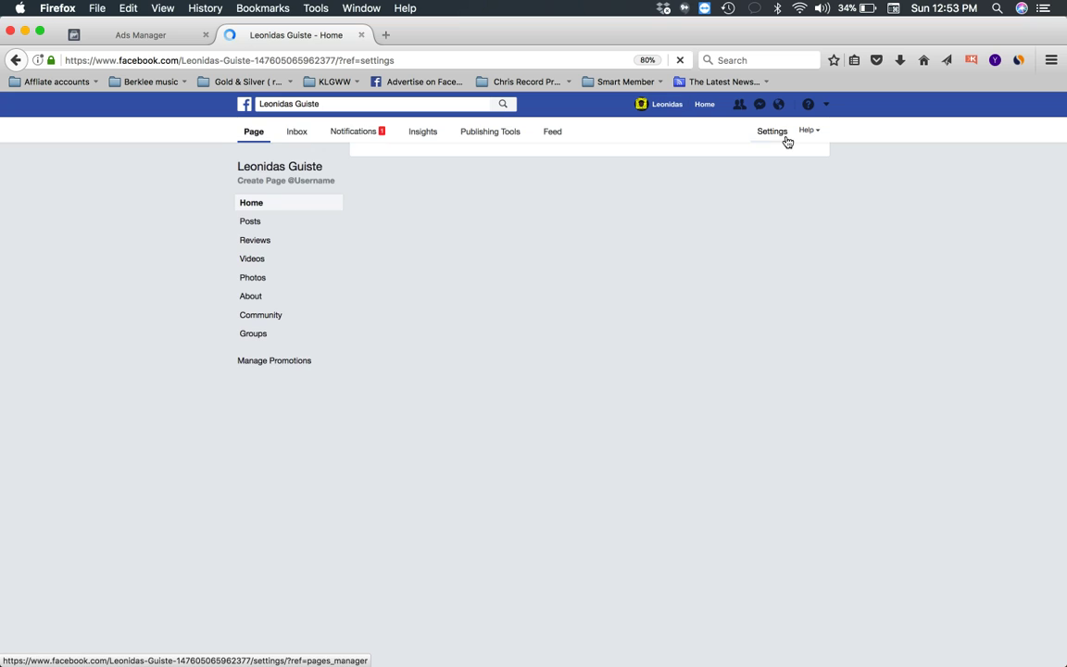
click(826, 105)
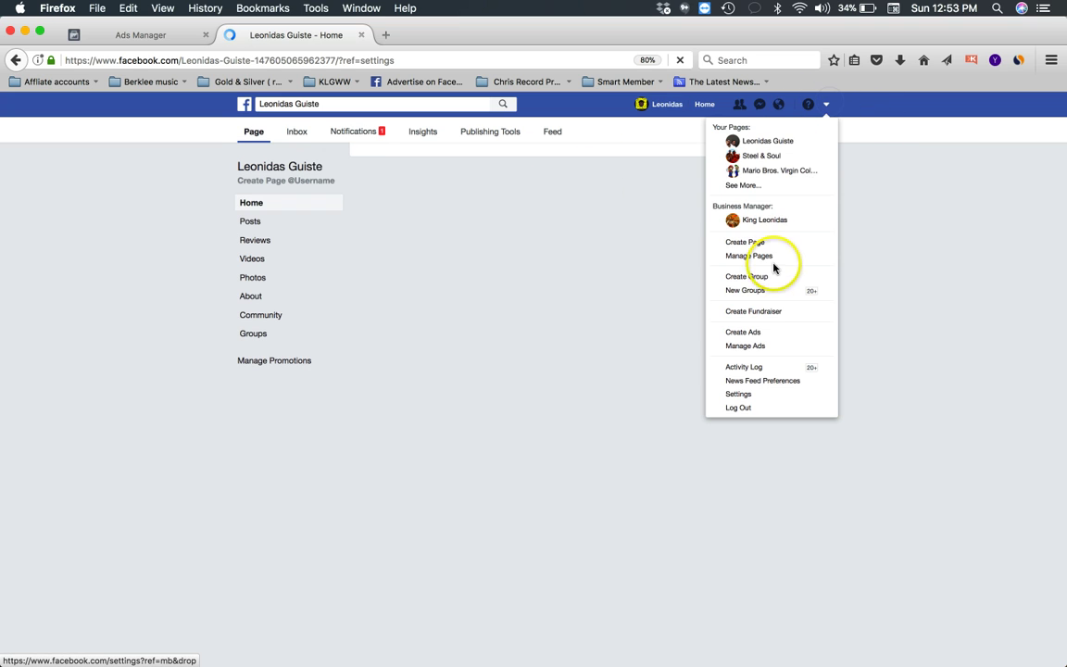
click(753, 187)
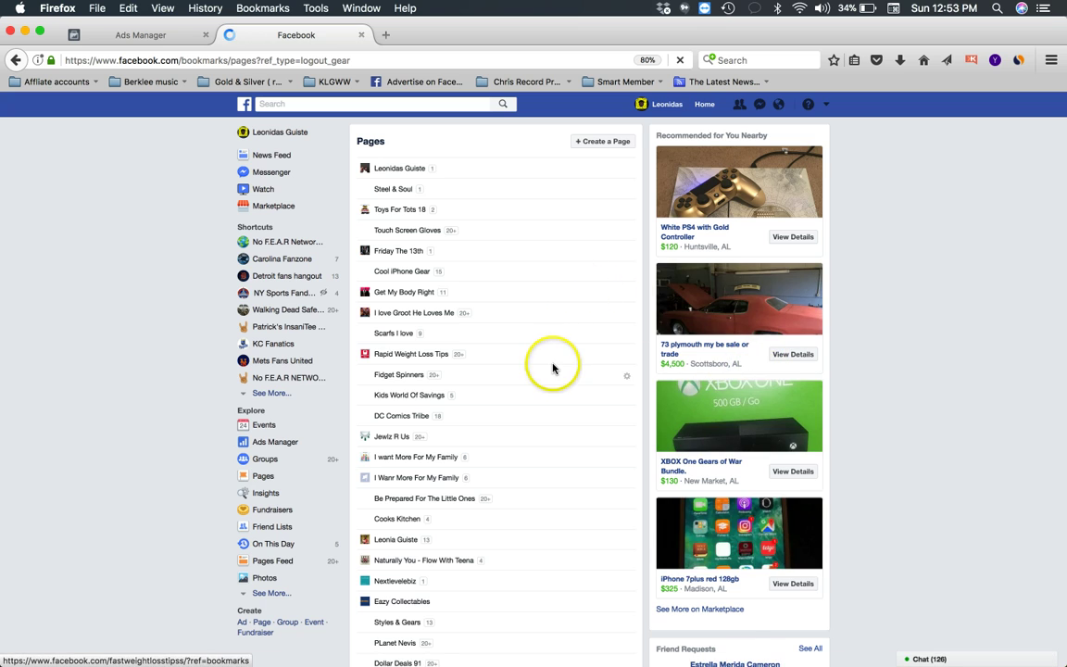
- Scroll down and back up the Pages list, then open the personal Page listed first
scroll(553, 365, down, 6)
scroll(553, 368, down, 8)
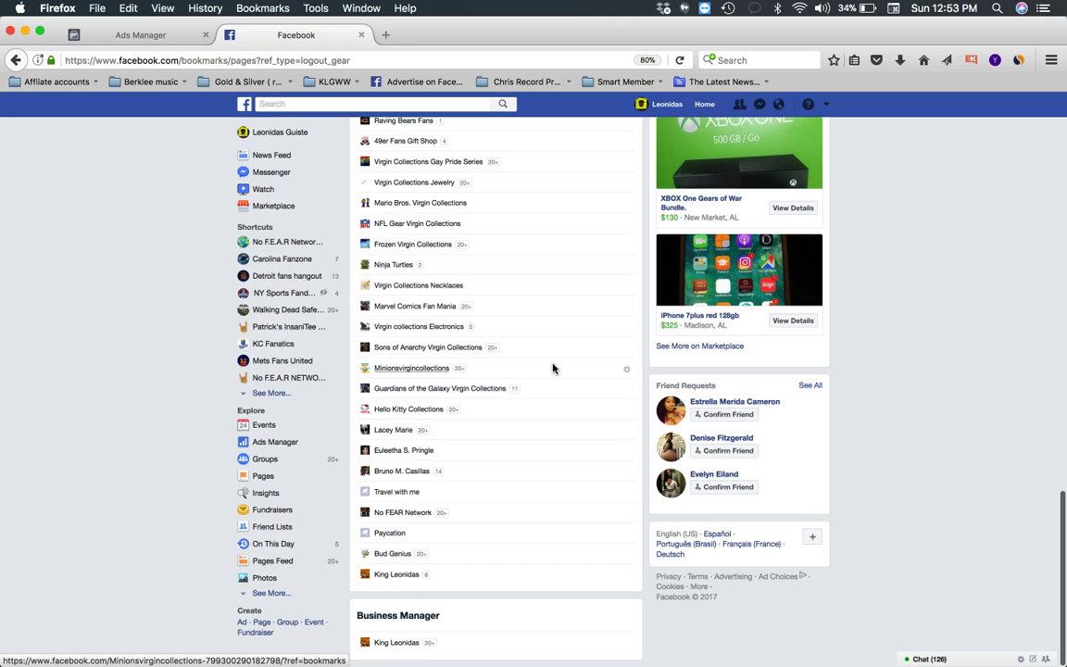
scroll(553, 367, up, 3)
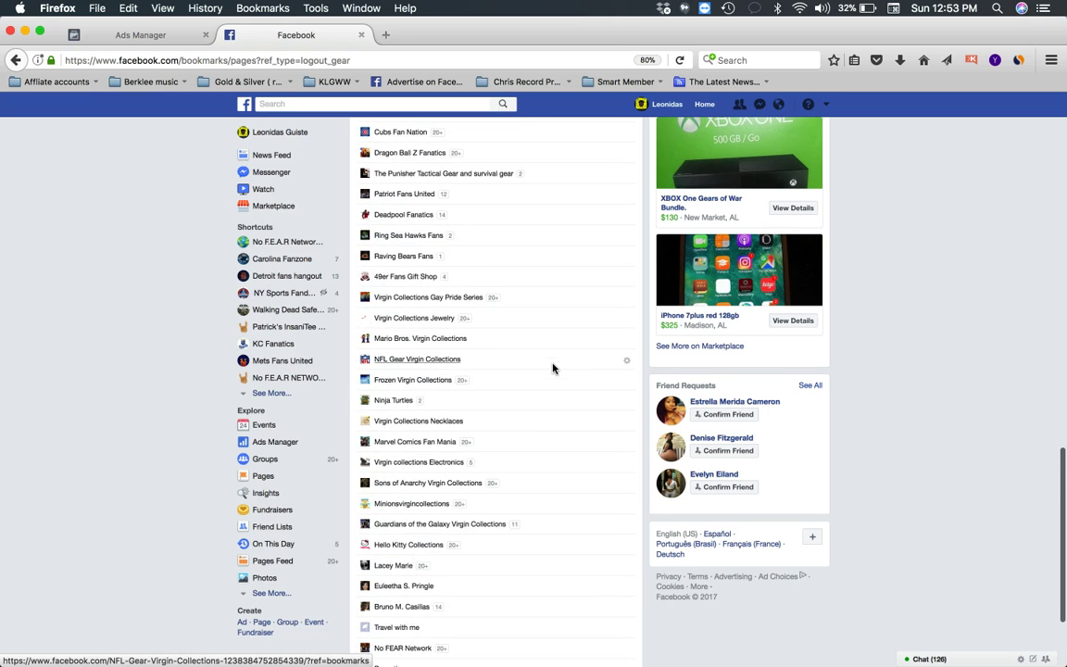
scroll(553, 367, up, 9)
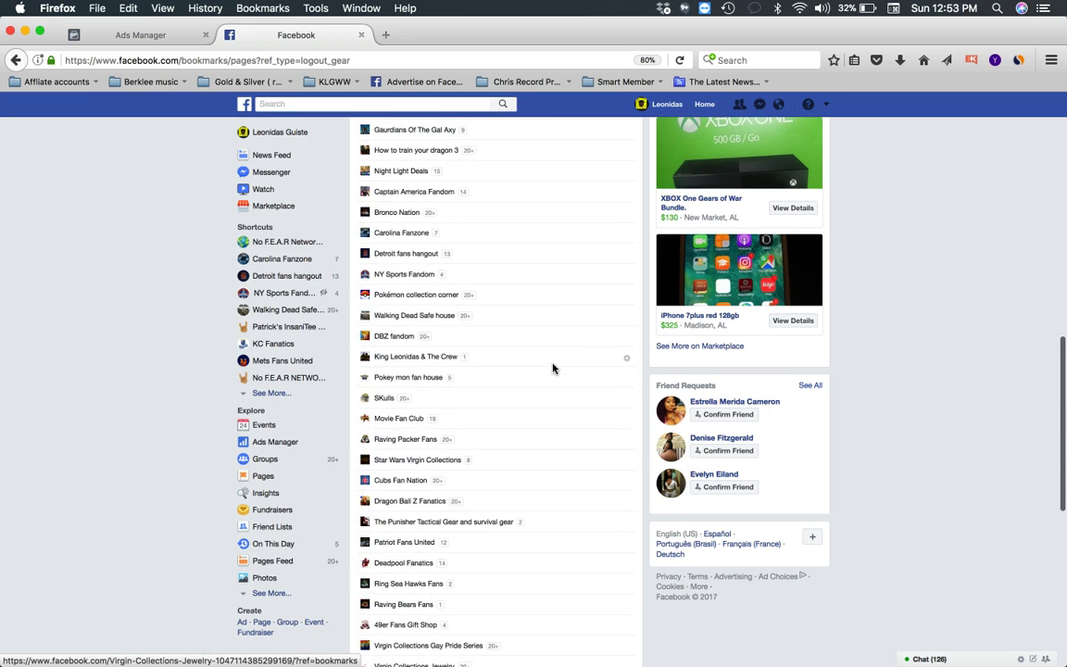
scroll(553, 367, up, 5)
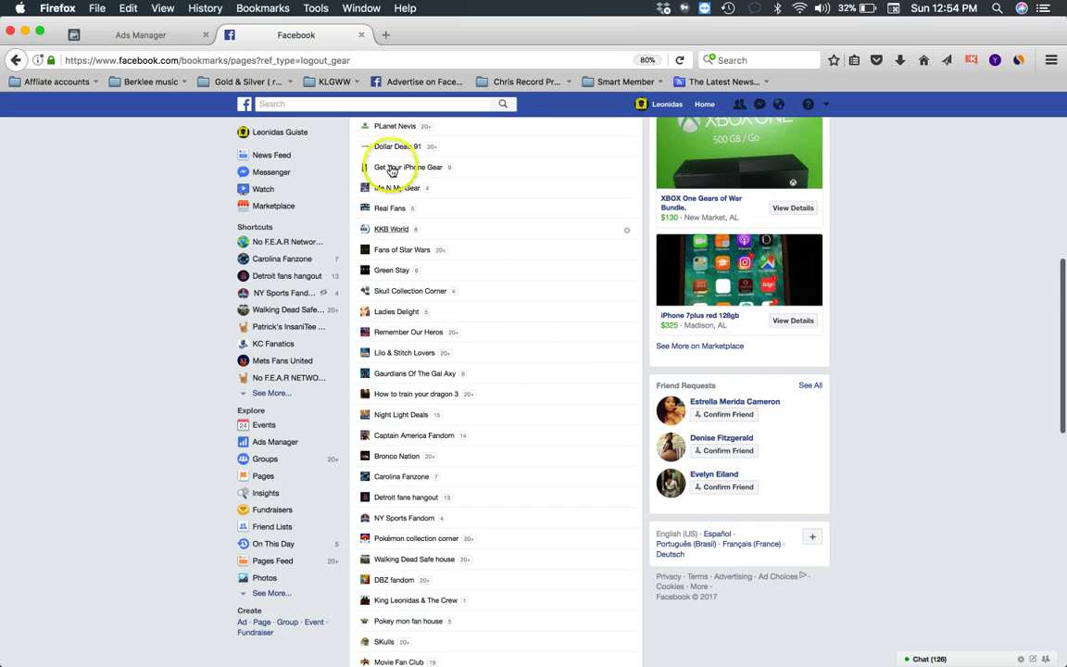
scroll(358, 595, down, 8)
scroll(380, 535, down, 8)
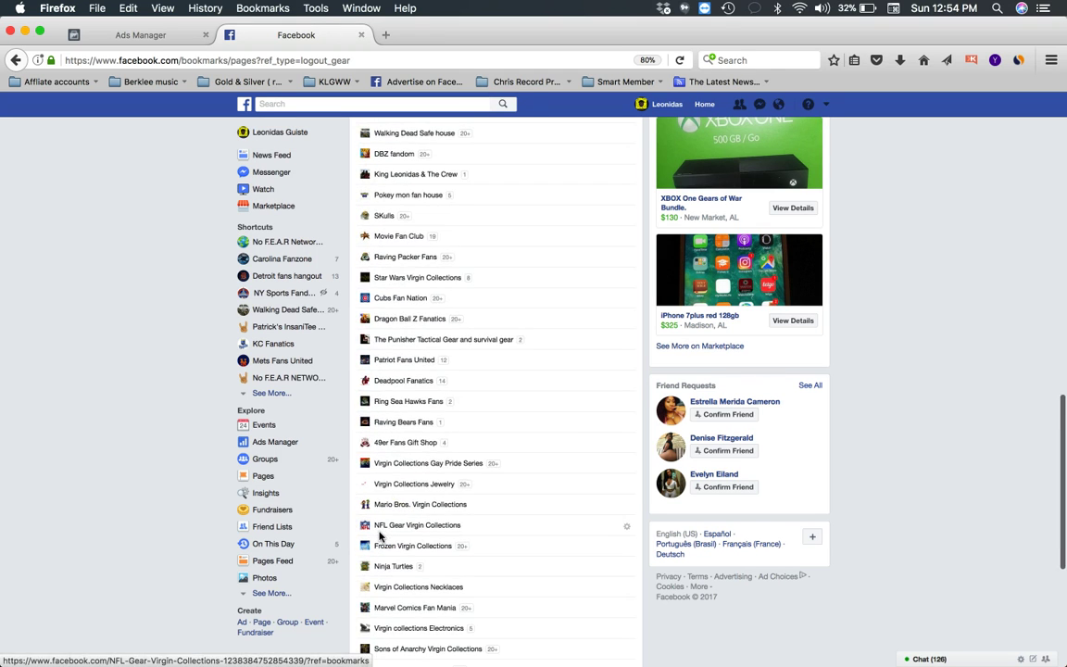
scroll(380, 535, up, 10)
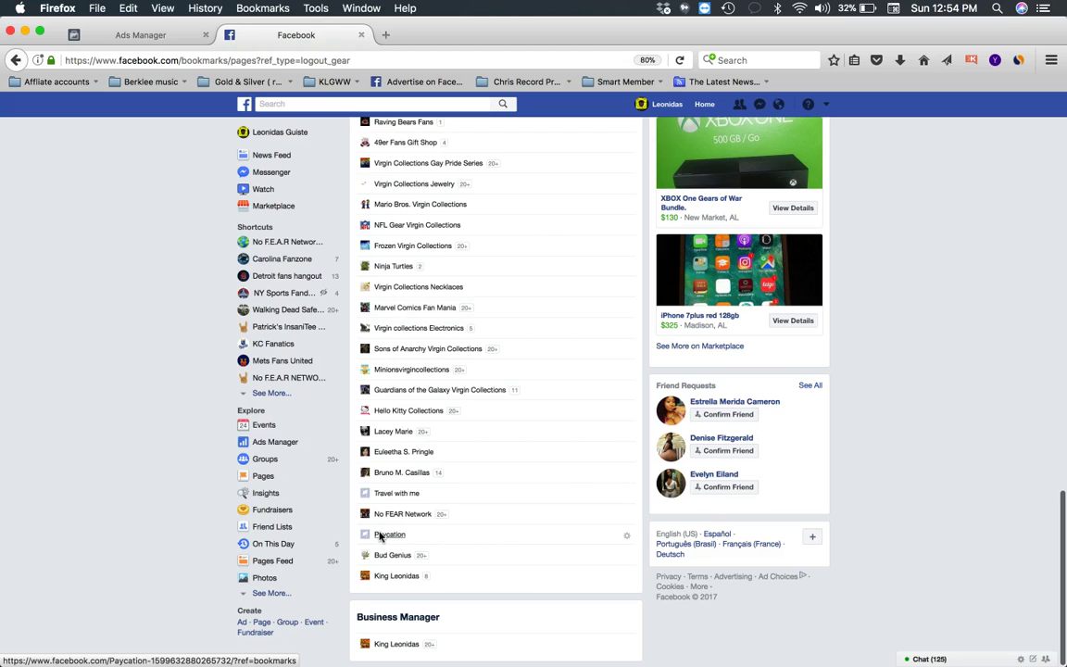
scroll(379, 535, up, 15)
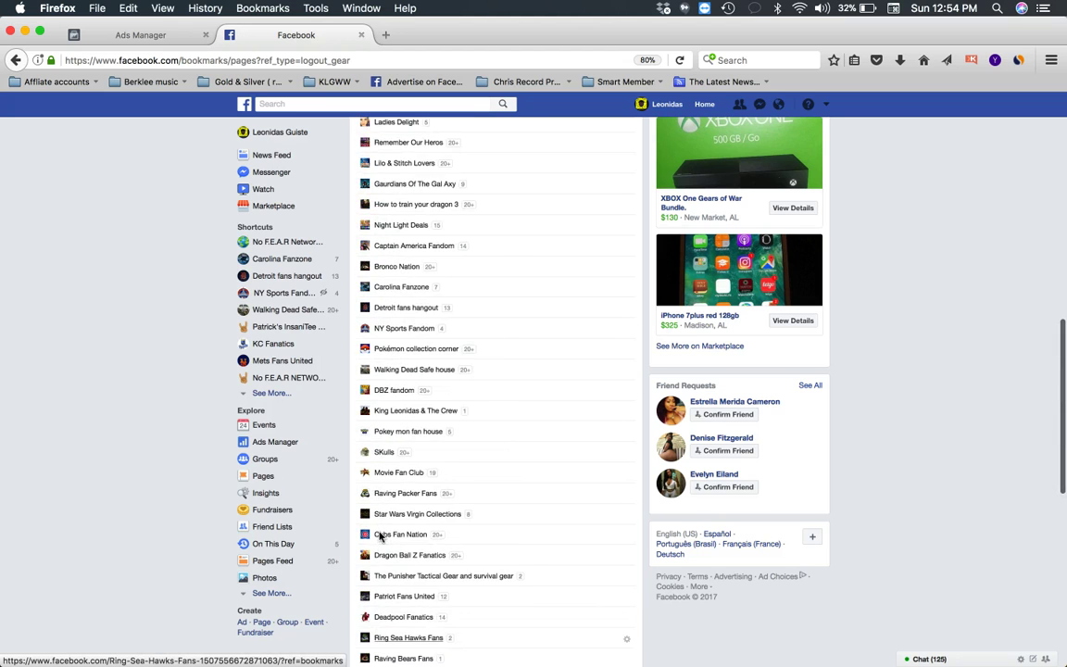
scroll(380, 535, up, 4)
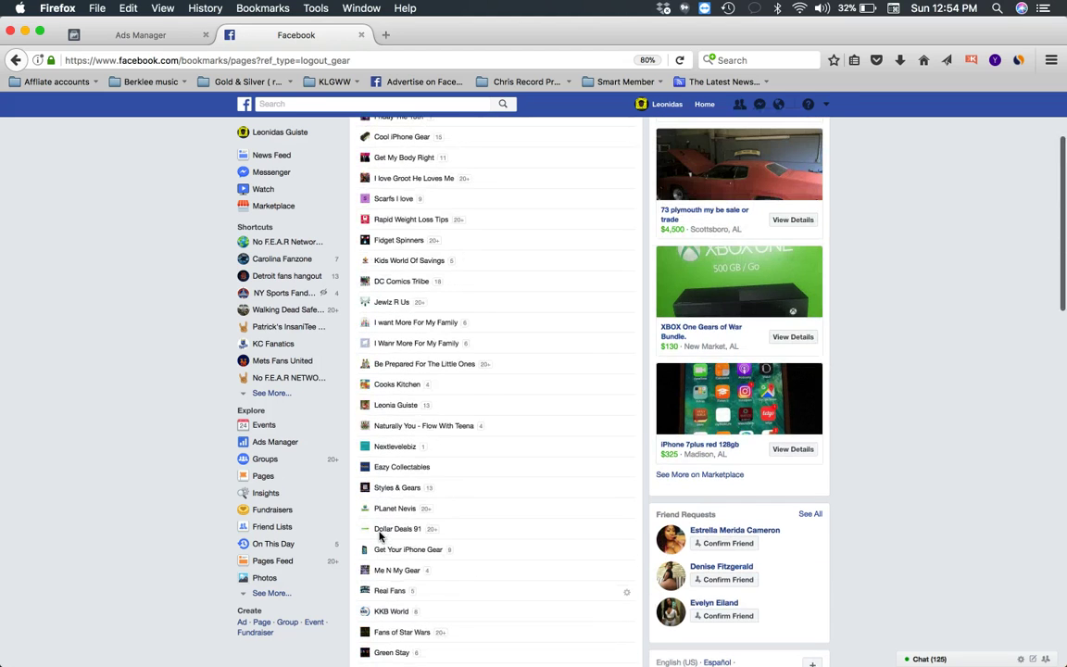
scroll(400, 387, up, 2)
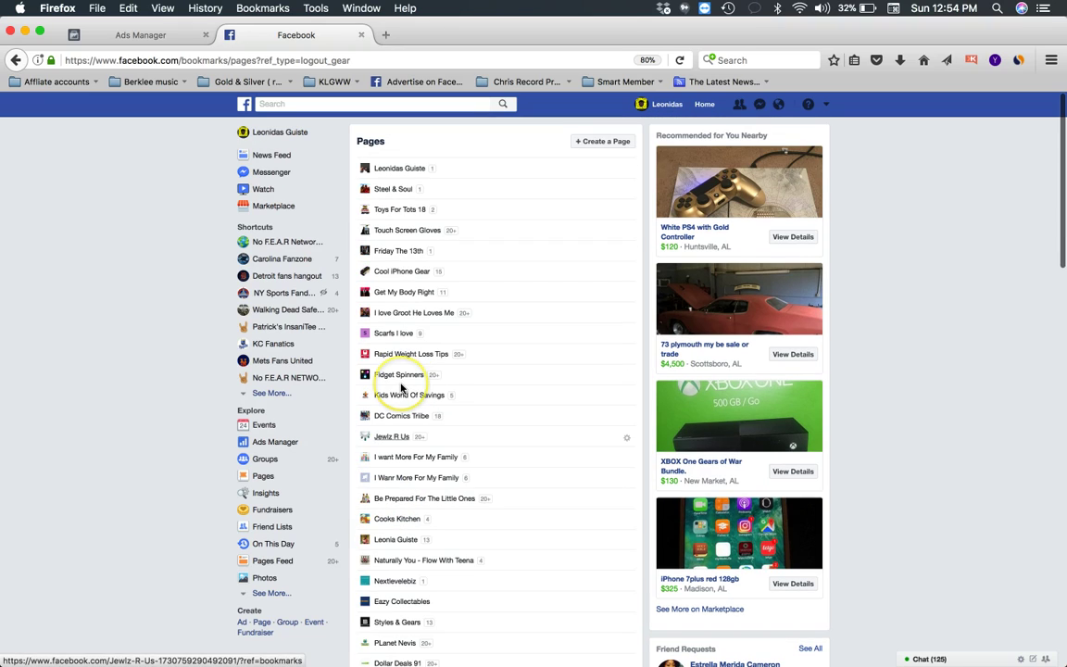
click(402, 168)
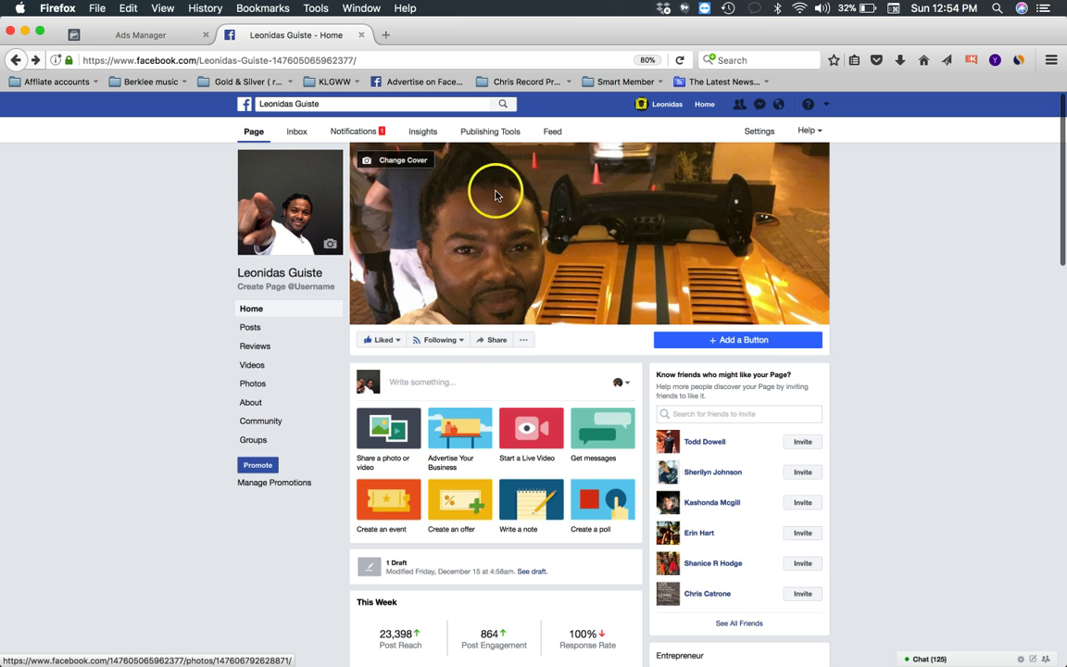
- Close the cover photo viewer and scroll the Home timeline past the posts and Reviews down to Videos and Photos
click(440, 340)
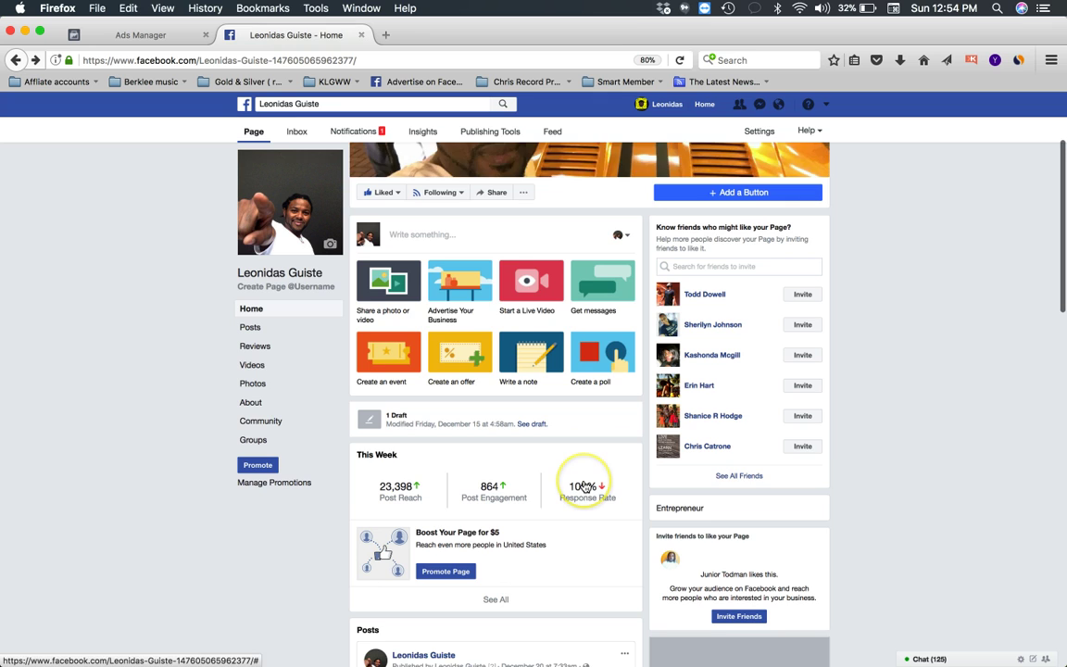
scroll(583, 486, down, 1)
scroll(659, 530, down, 4)
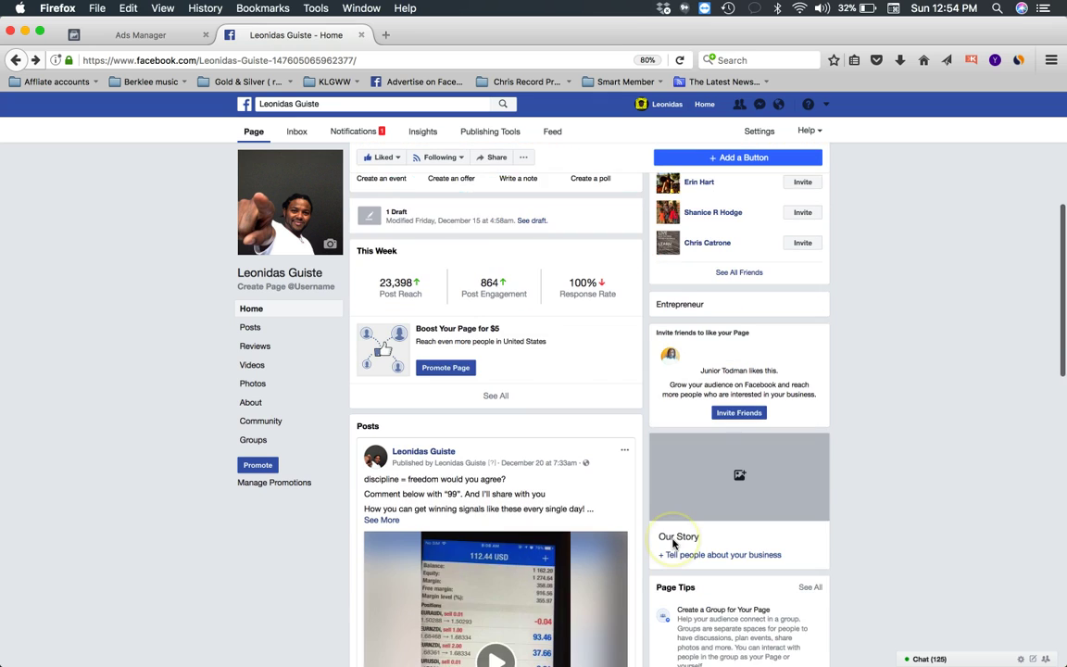
scroll(673, 544, down, 2)
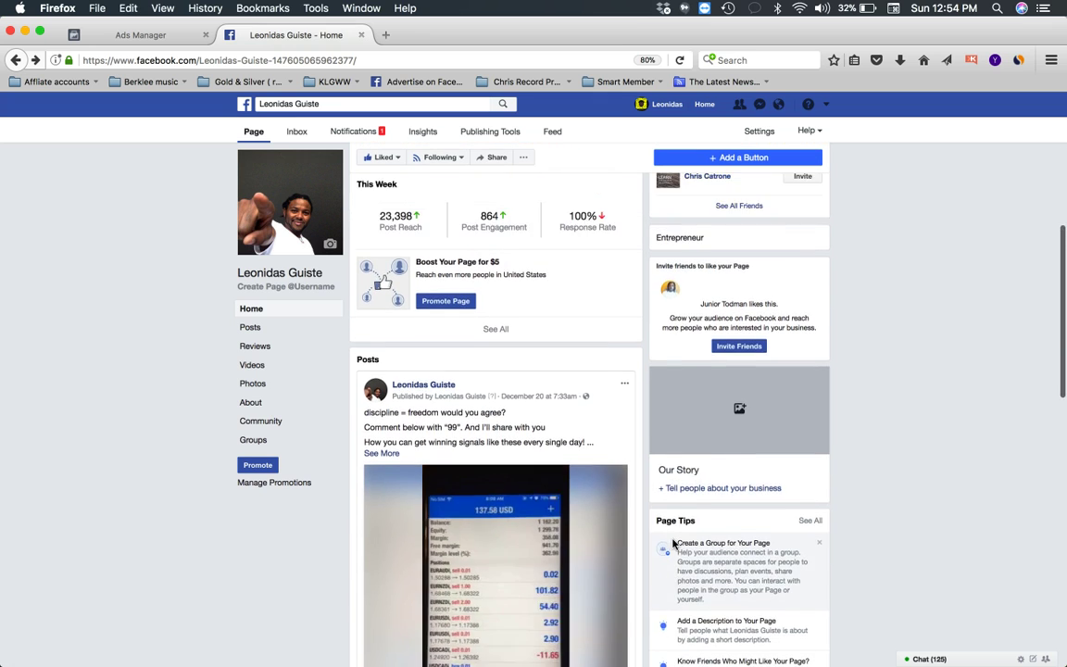
scroll(673, 543, up, 3)
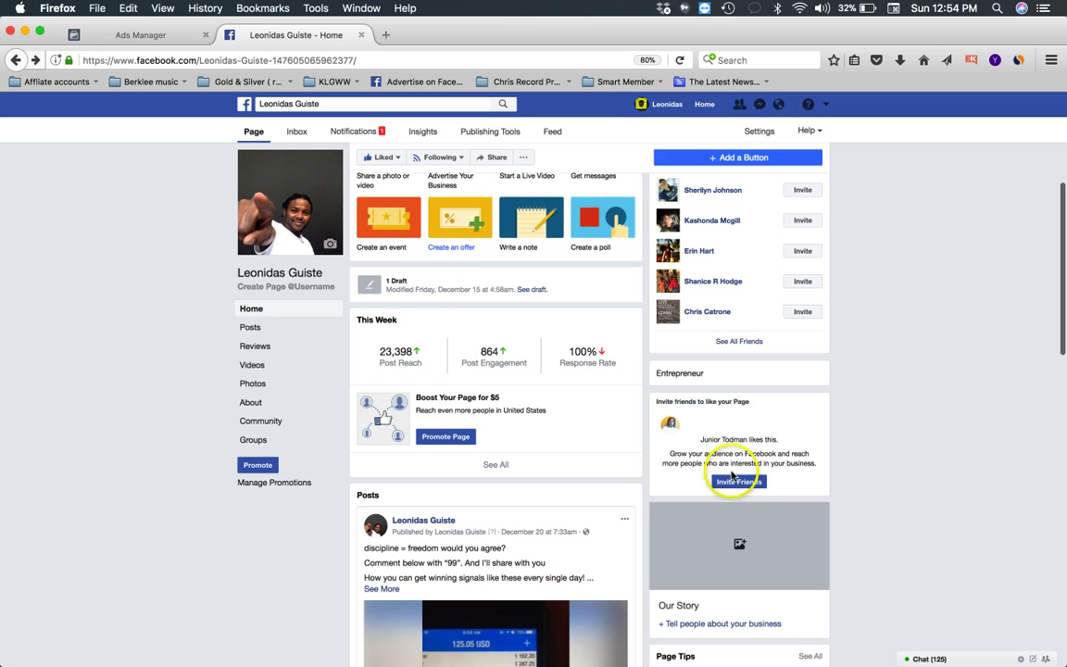
scroll(746, 476, down, 9)
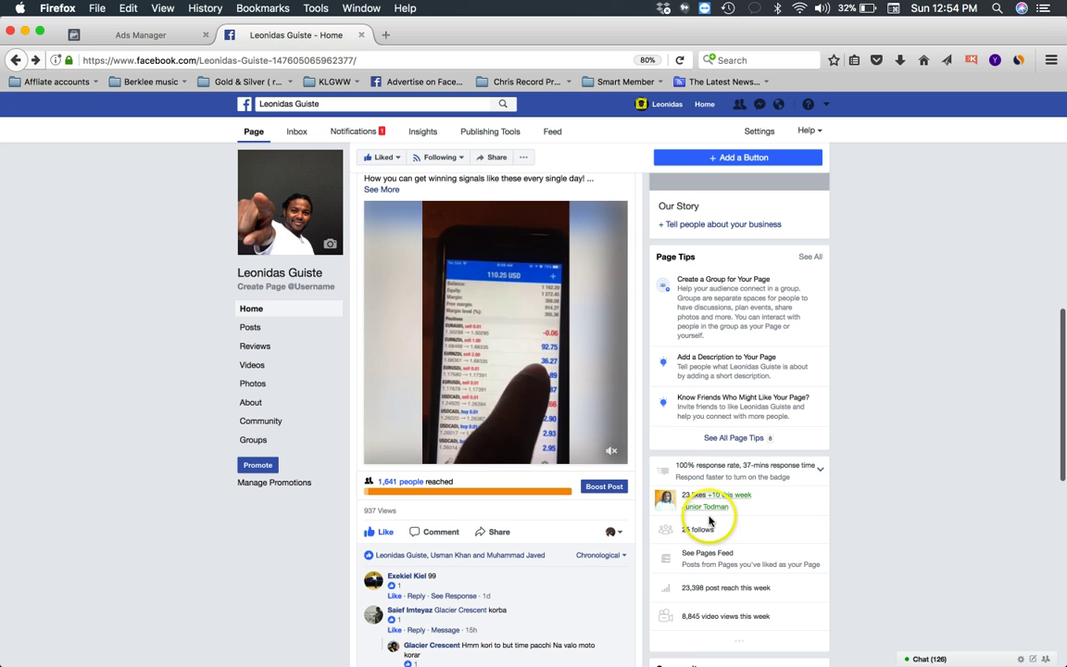
scroll(720, 574, down, 1)
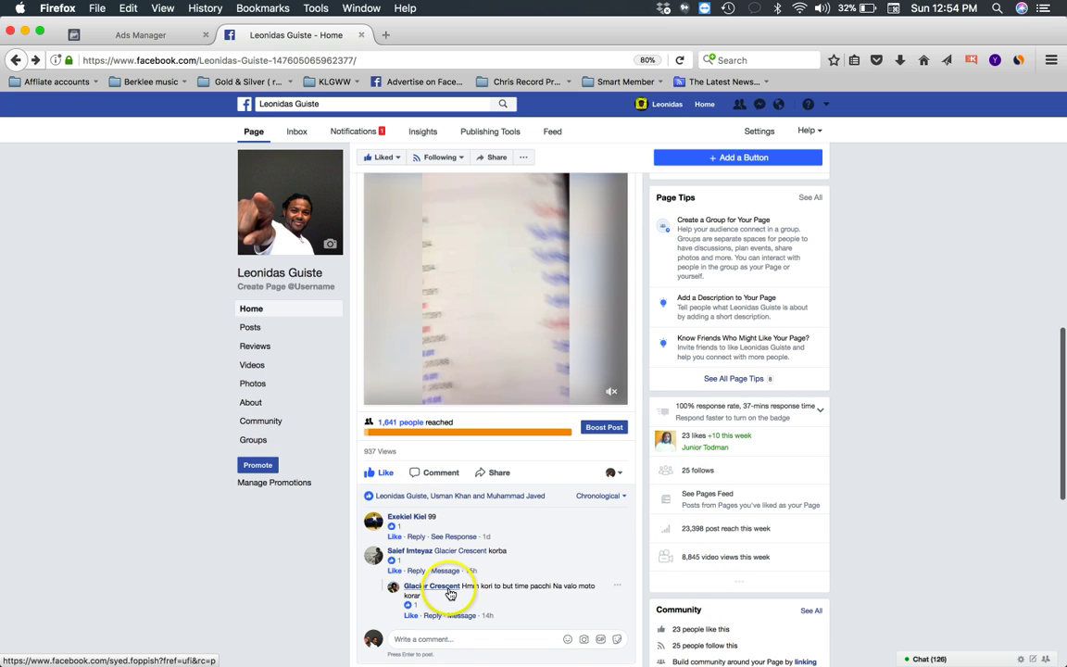
scroll(451, 593, down, 7)
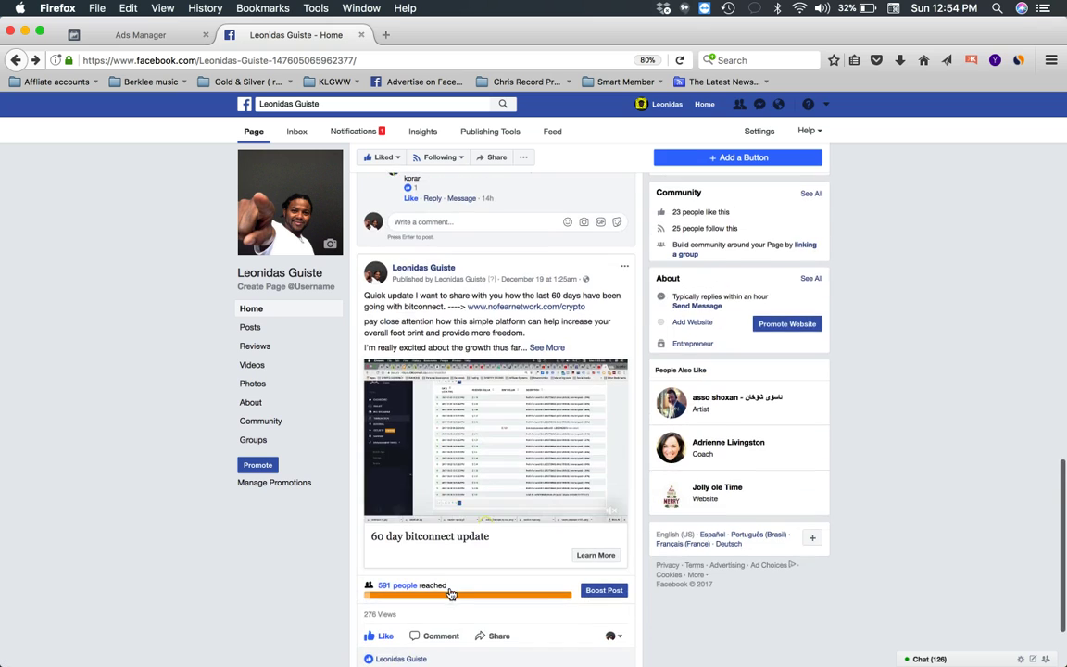
scroll(488, 564, down, 2)
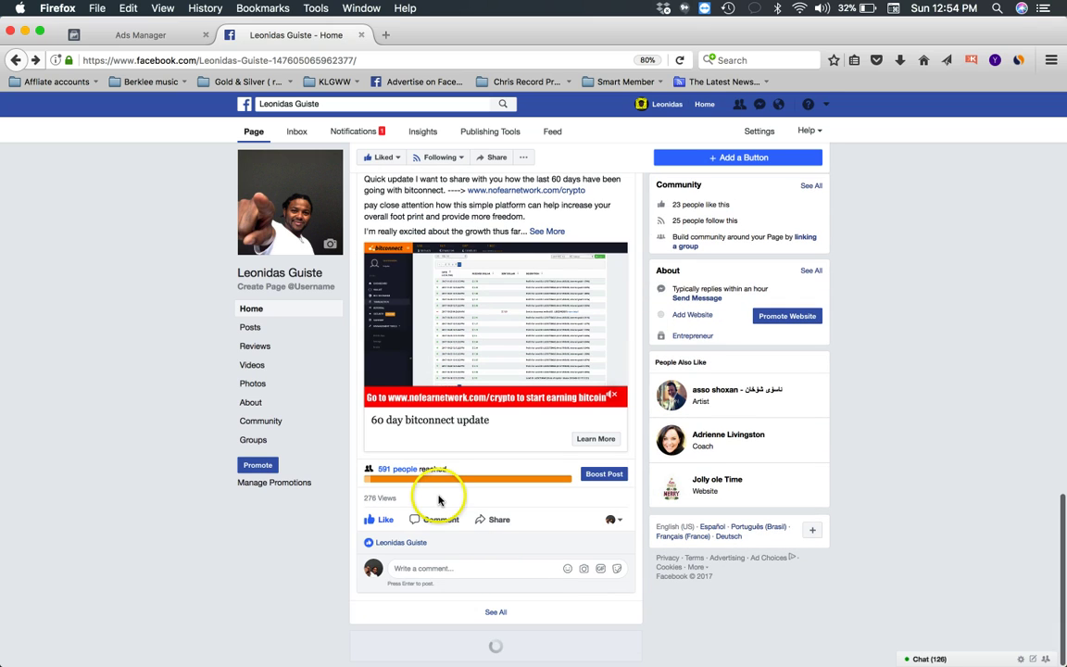
scroll(493, 611, down, 1)
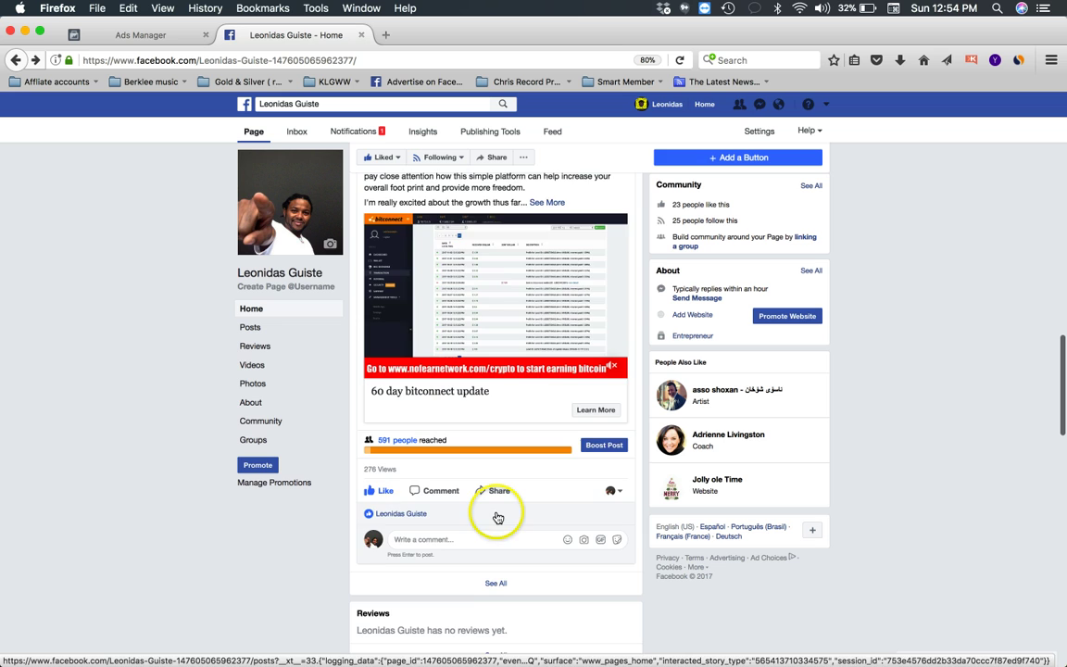
scroll(497, 517, down, 7)
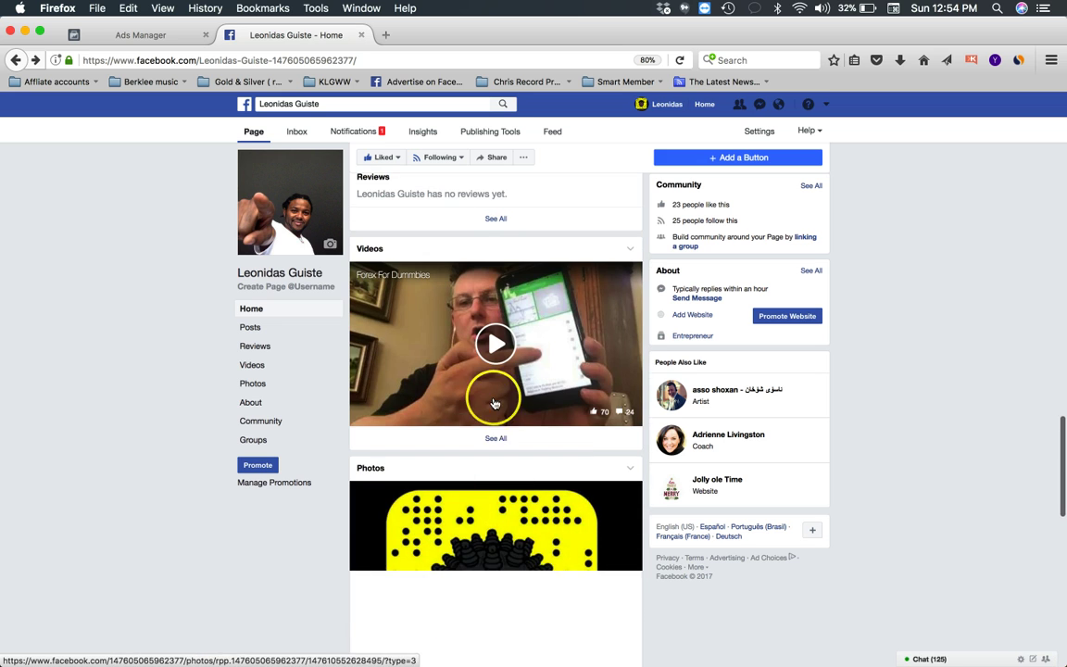
- Open the page's Videos list, view the Forex For Dummies video, and return to Home
click(493, 438)
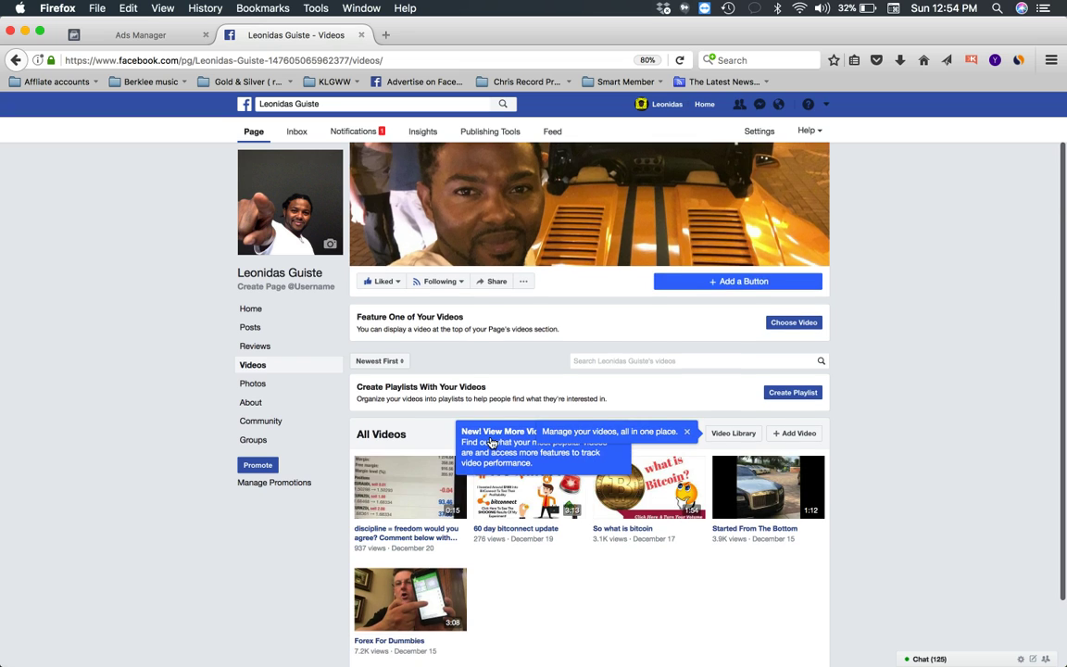
scroll(490, 443, down, 2)
click(410, 558)
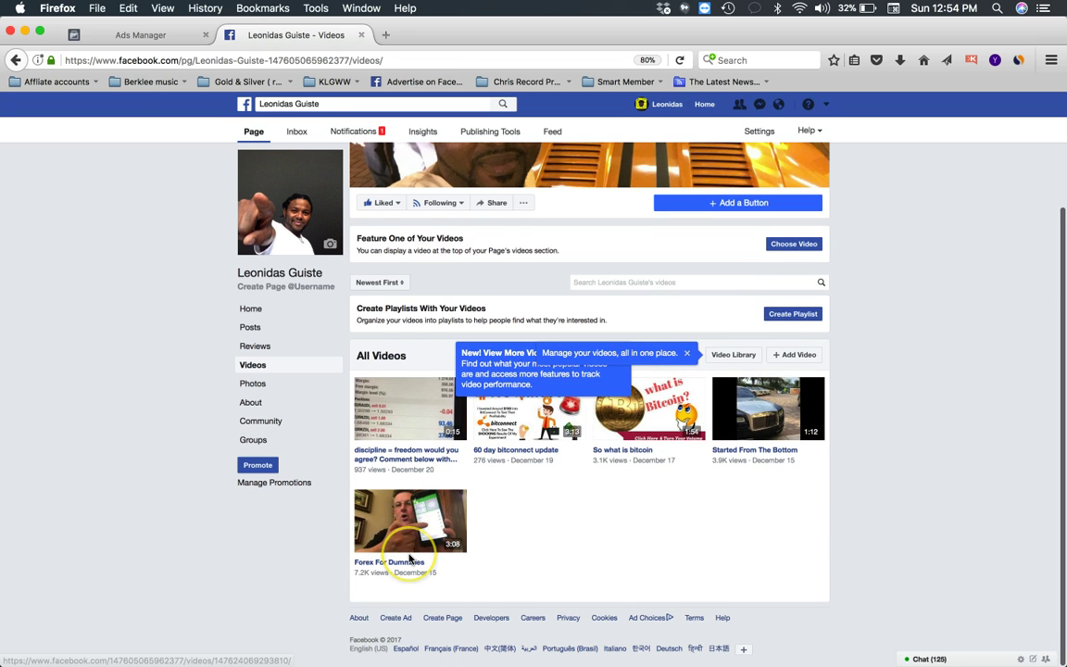
key(super+Left)
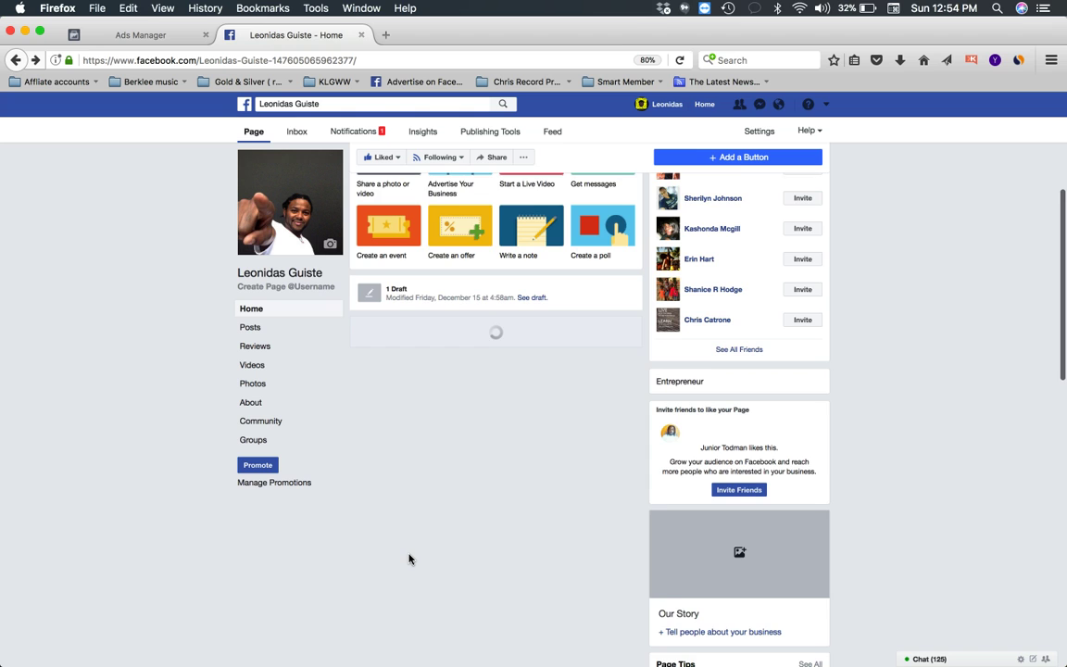
- Scroll down the Home view and open the page's full Posts list
scroll(409, 558, down, 3)
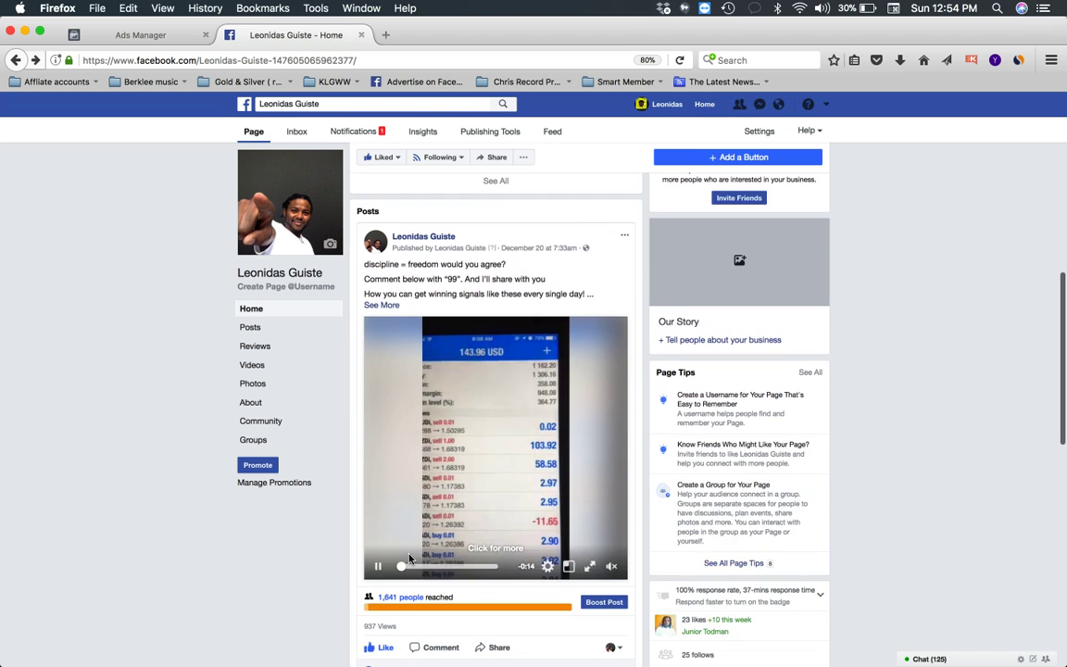
scroll(409, 558, down, 10)
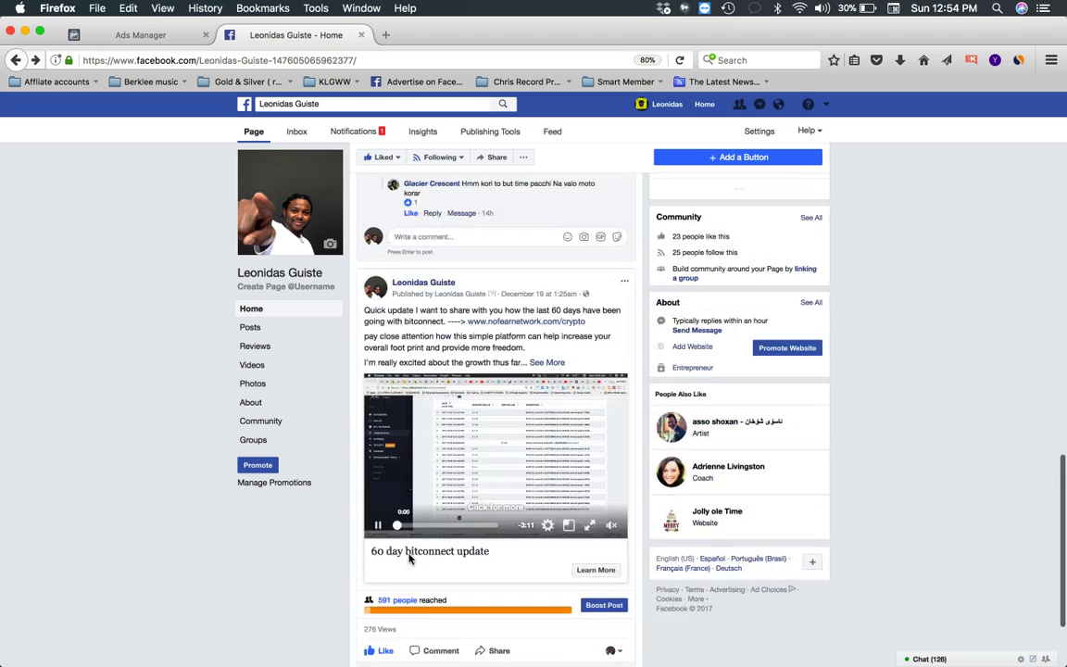
scroll(409, 558, down, 2)
click(496, 612)
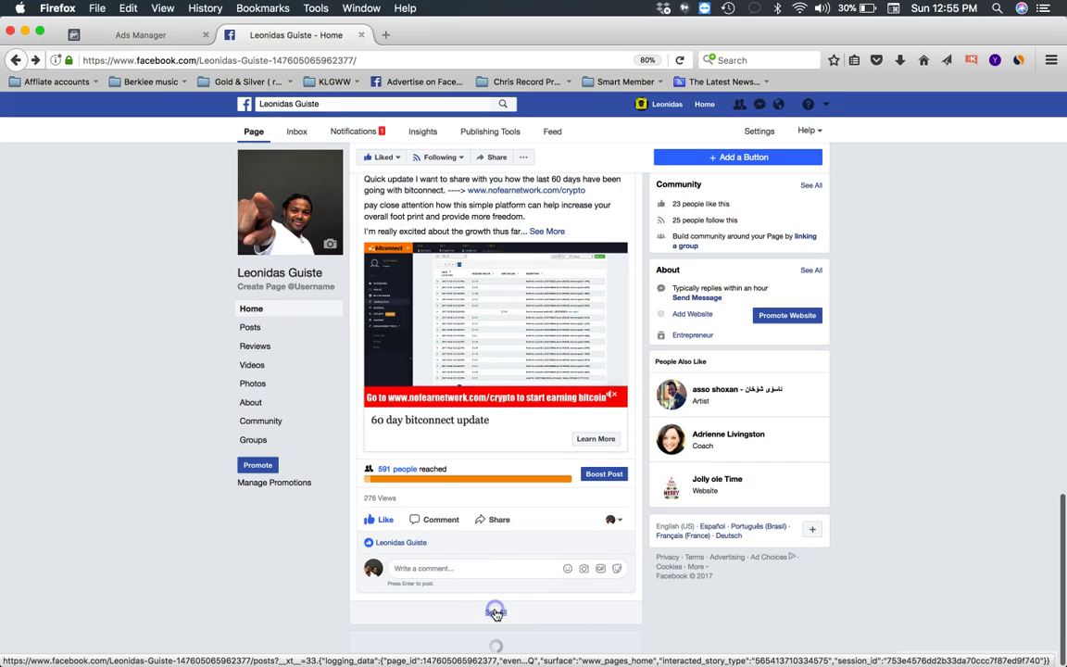
scroll(496, 612, down, 2)
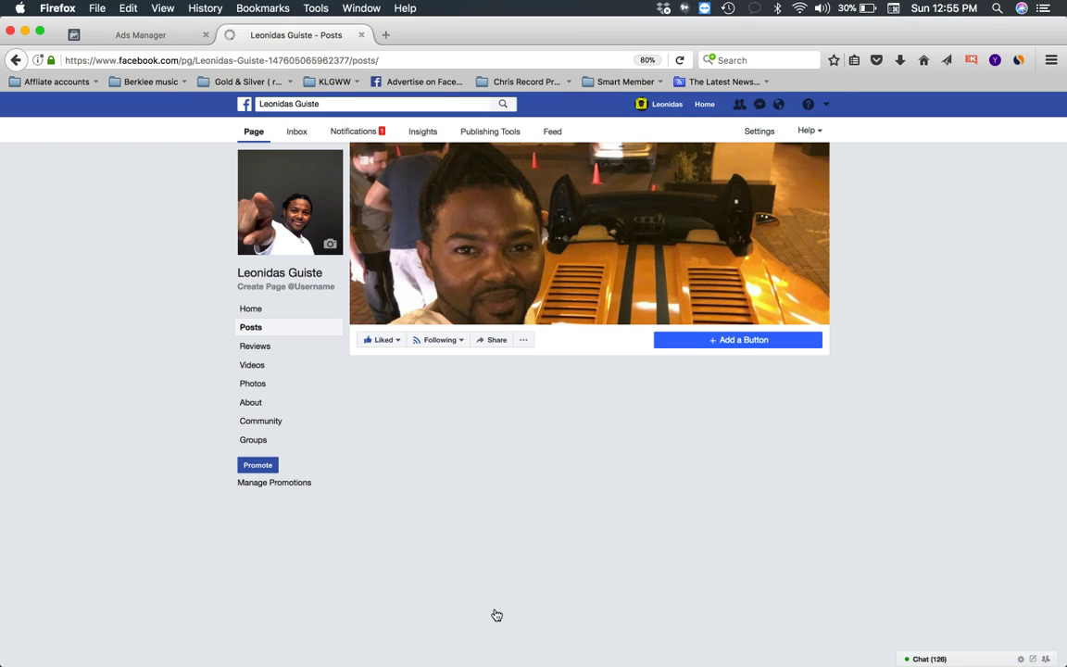
- Scroll to the Forex video post (23,368 reached, 7.2K views) and view its organic versus paid reach
scroll(496, 615, down, 8)
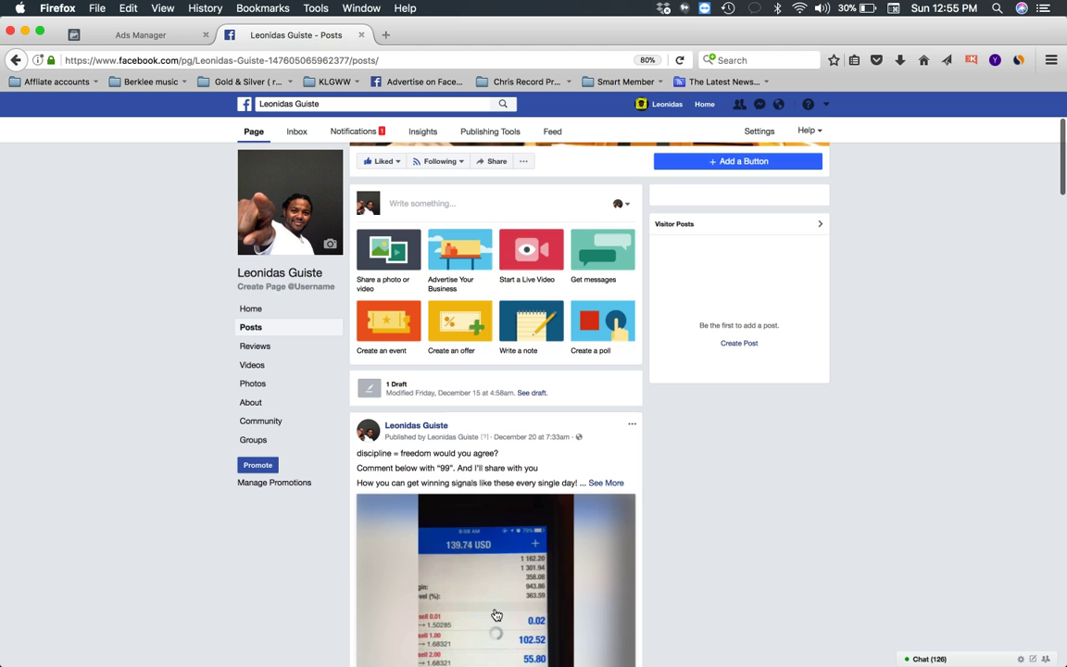
scroll(496, 615, down, 15)
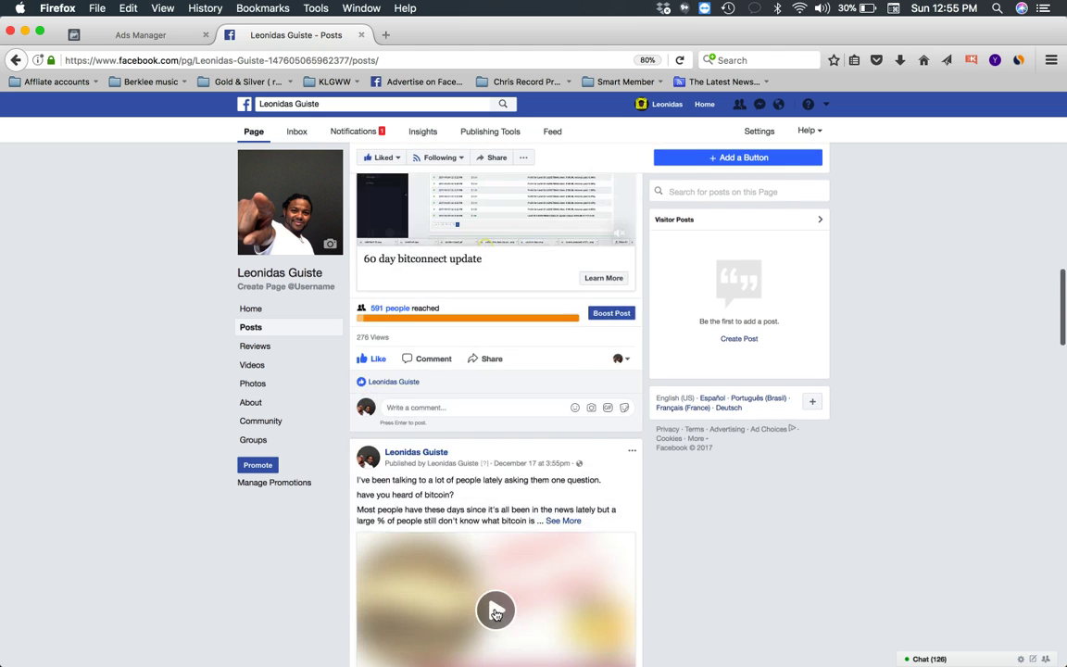
scroll(496, 615, down, 10)
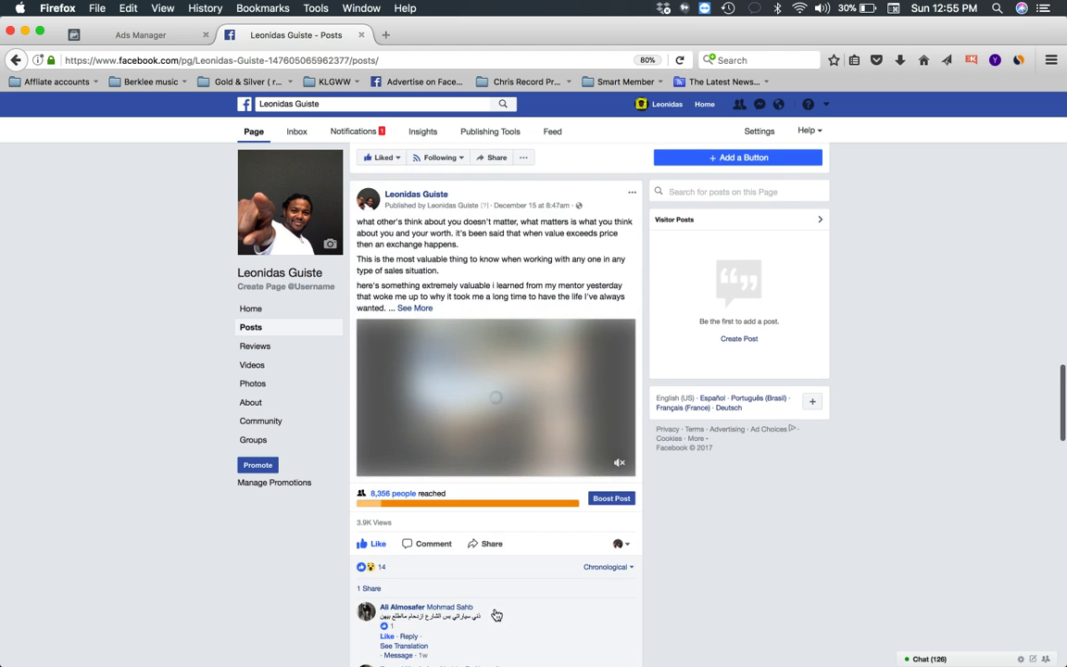
scroll(496, 601, down, 8)
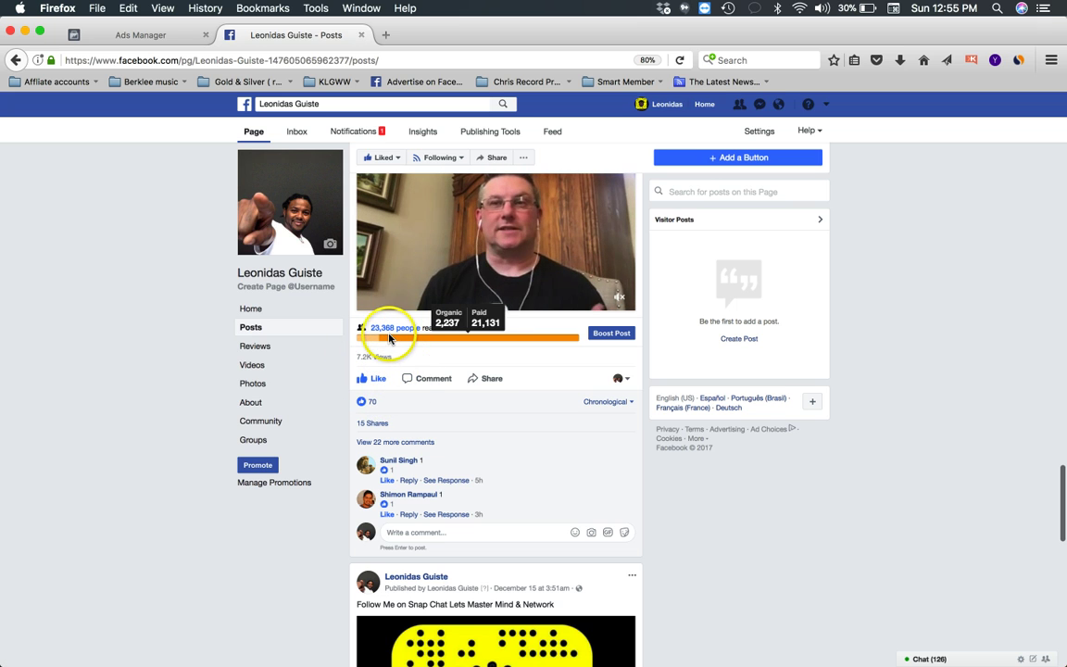
mouse_move(404, 341)
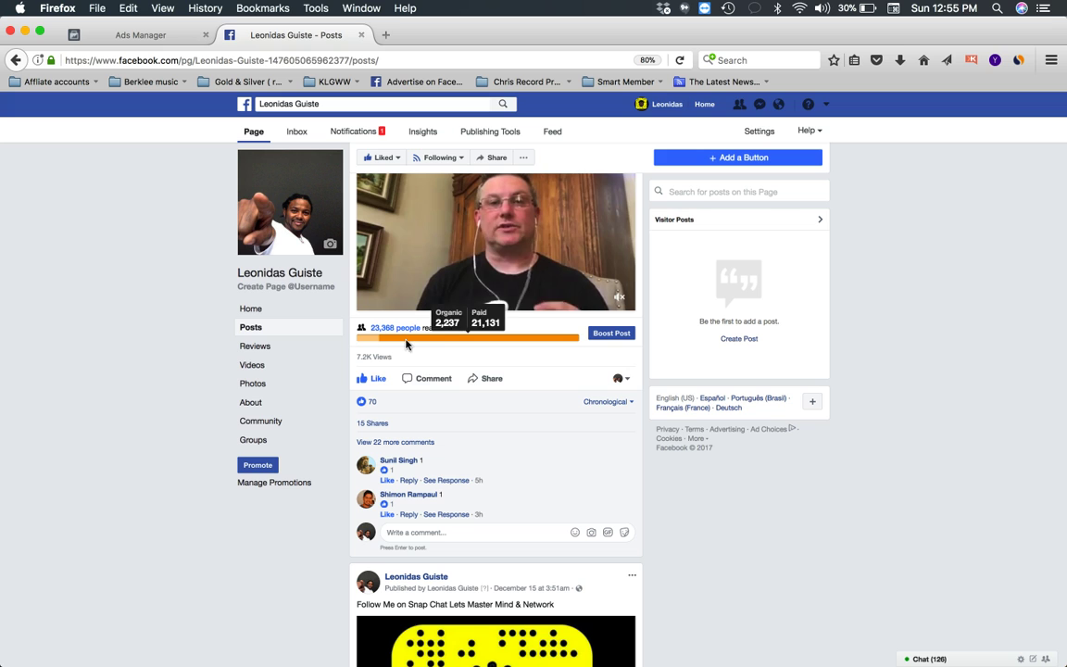
- Open the post's 15 shares, like the first and third shares, and close the list
click(374, 424)
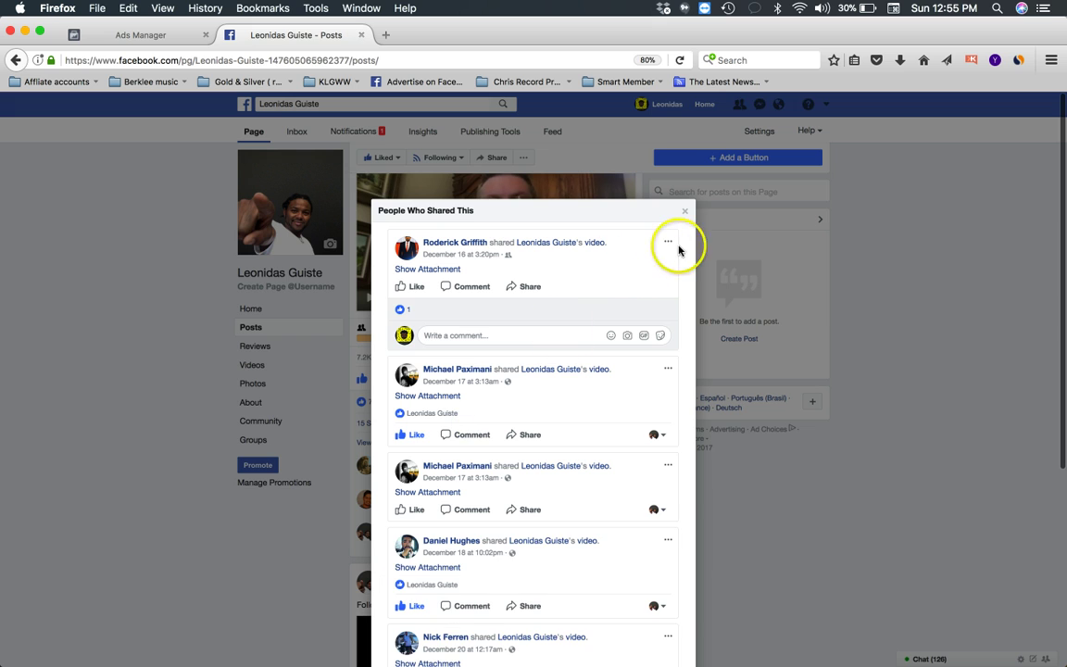
click(406, 286)
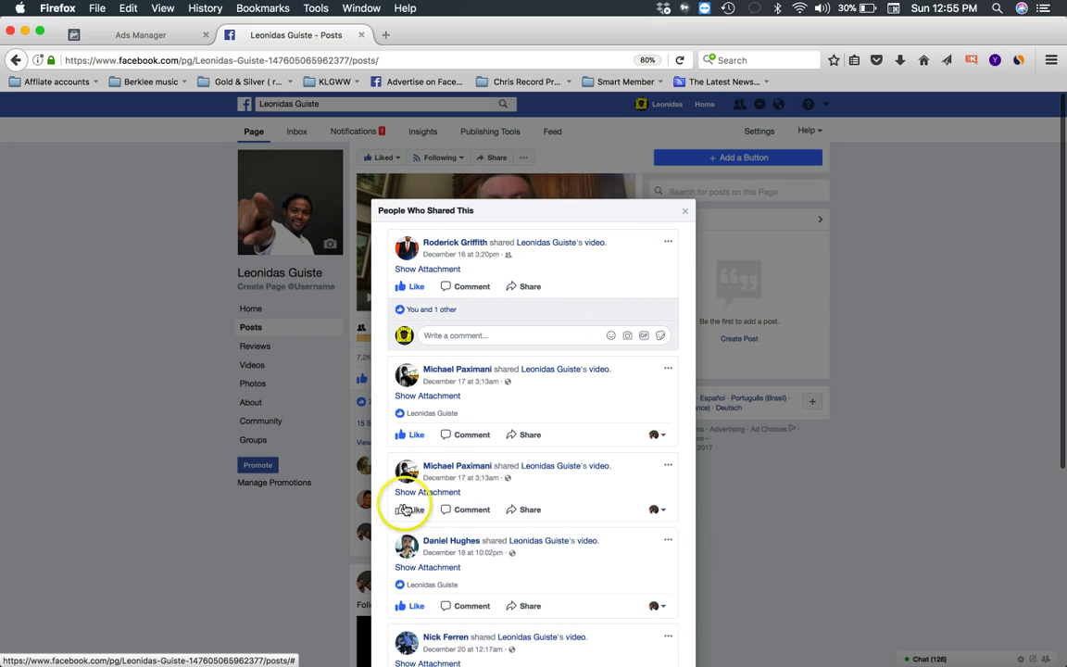
click(402, 508)
scroll(441, 519, down, 5)
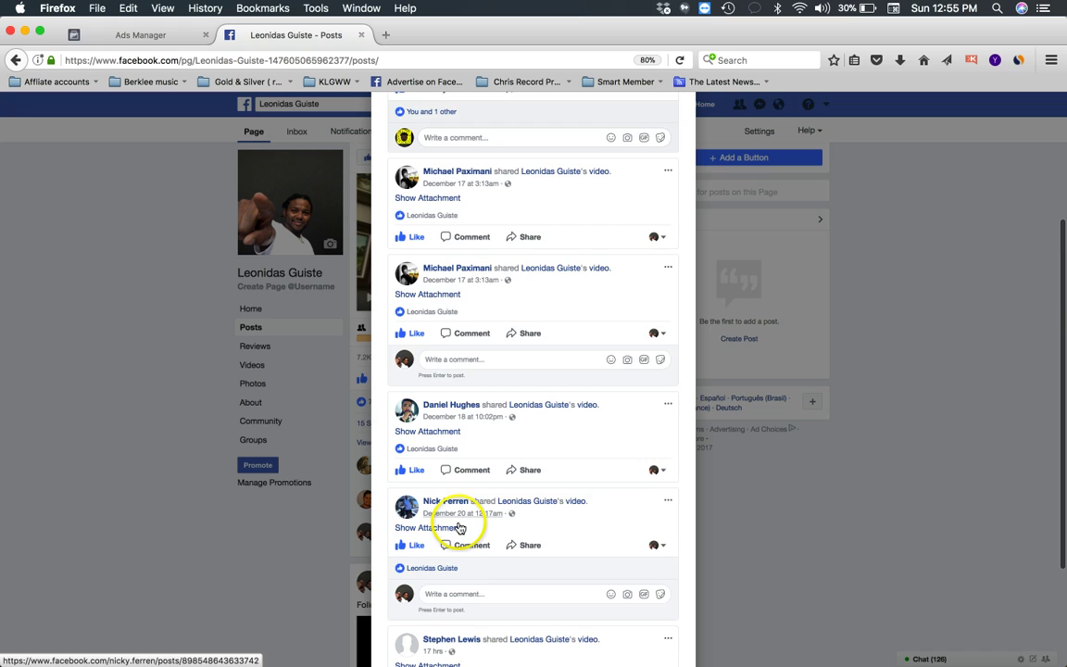
scroll(460, 527, down, 2)
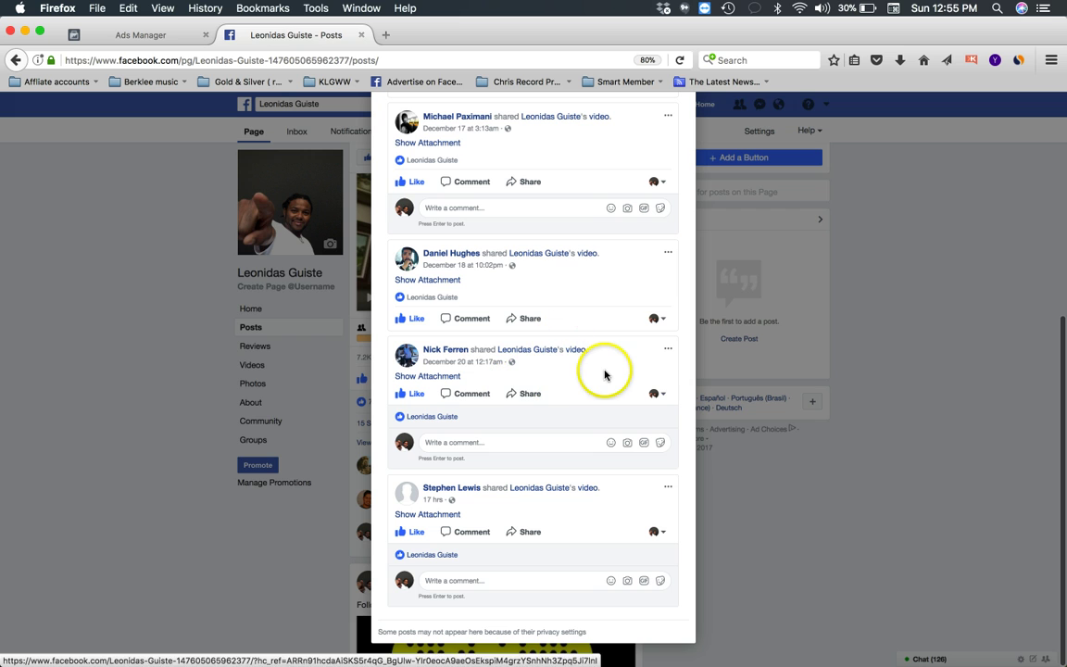
click(830, 522)
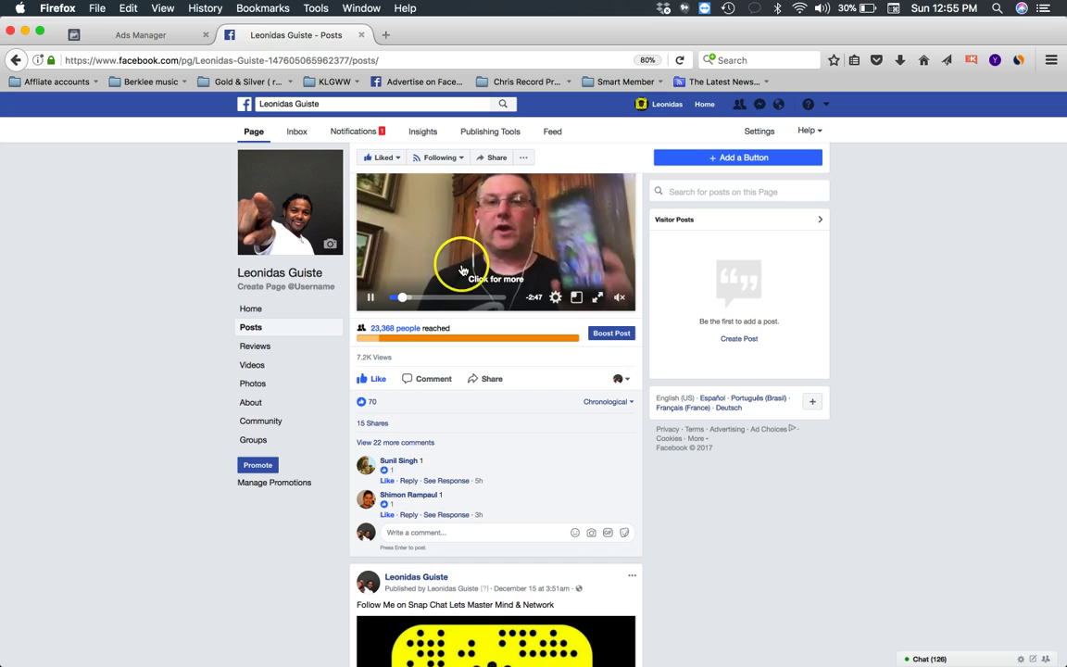
scroll(472, 268, up, 1)
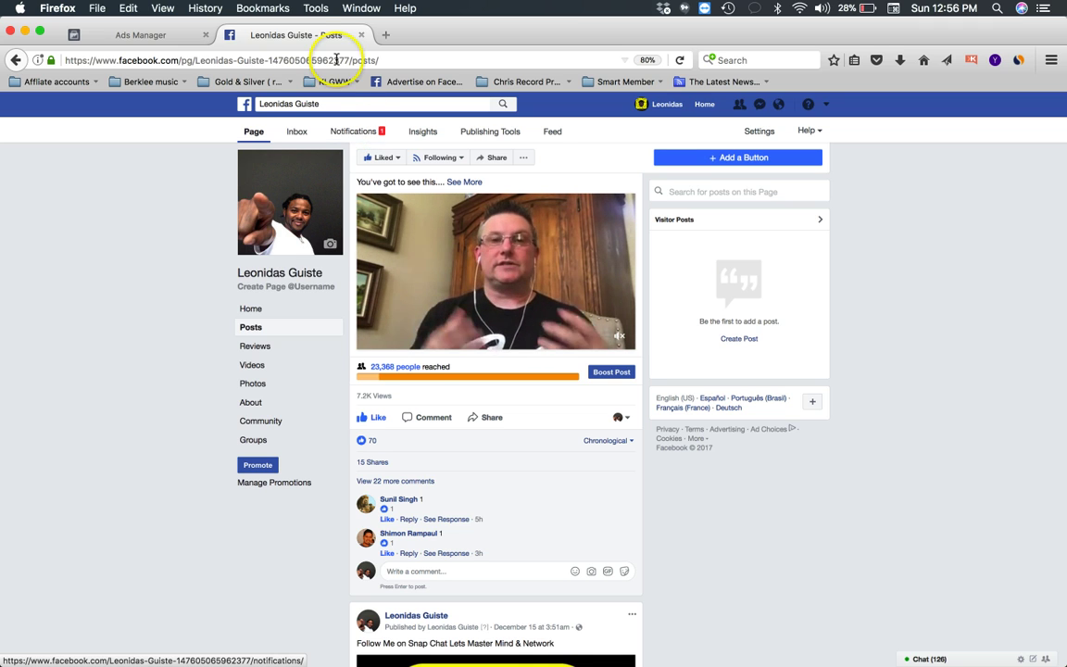
mouse_move(436, 257)
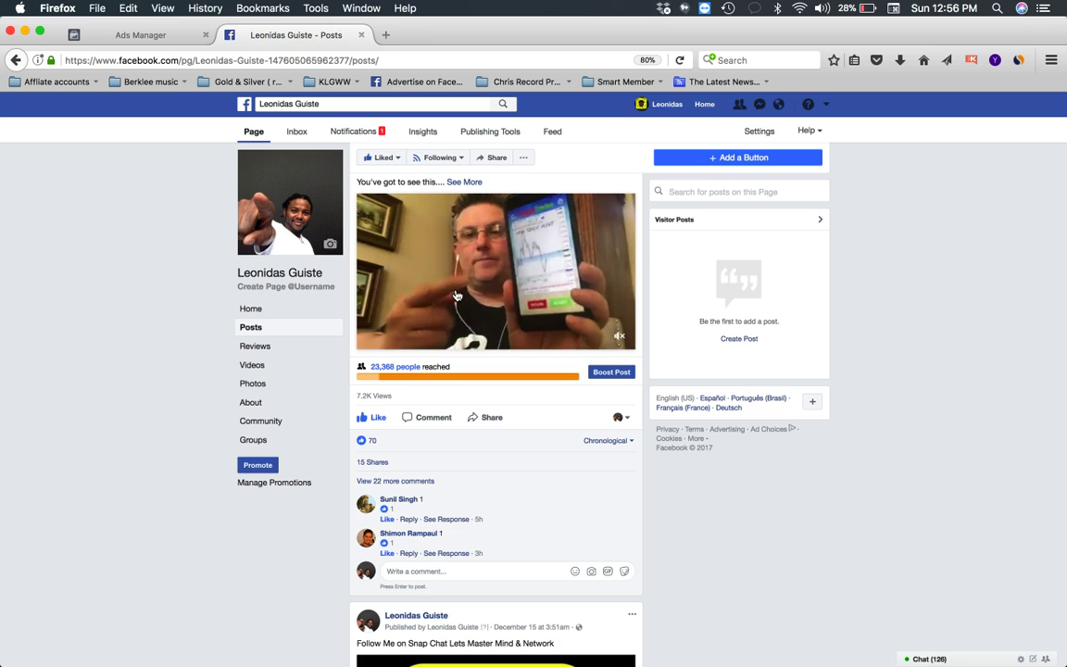
- Return to the Ads Manager campaigns view and expand its menu to show all tools
click(157, 35)
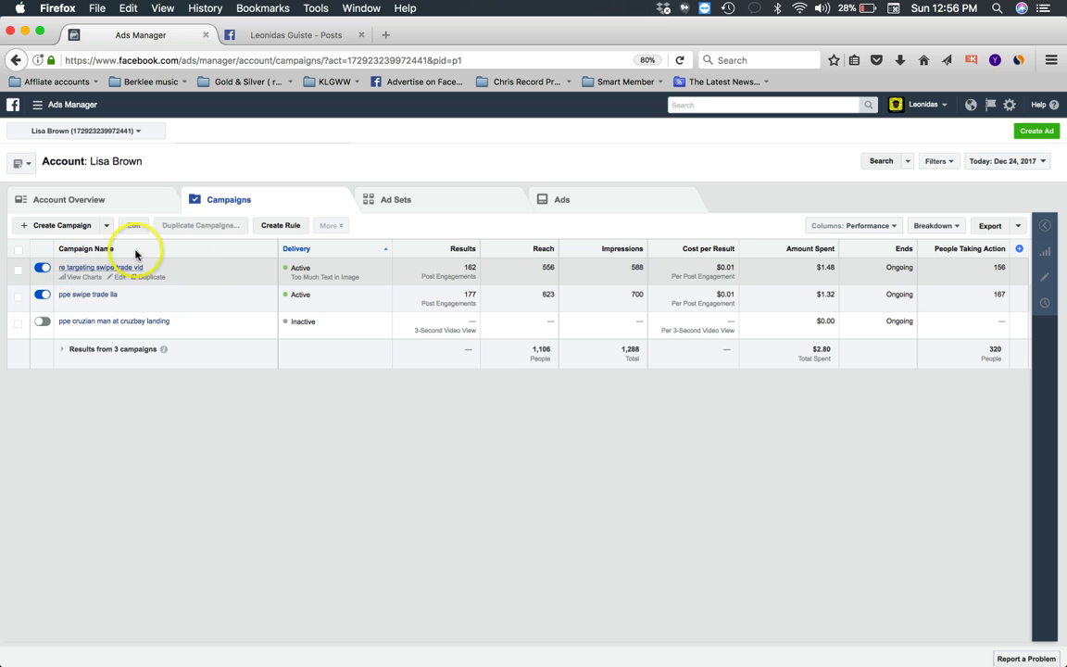
click(38, 107)
click(93, 352)
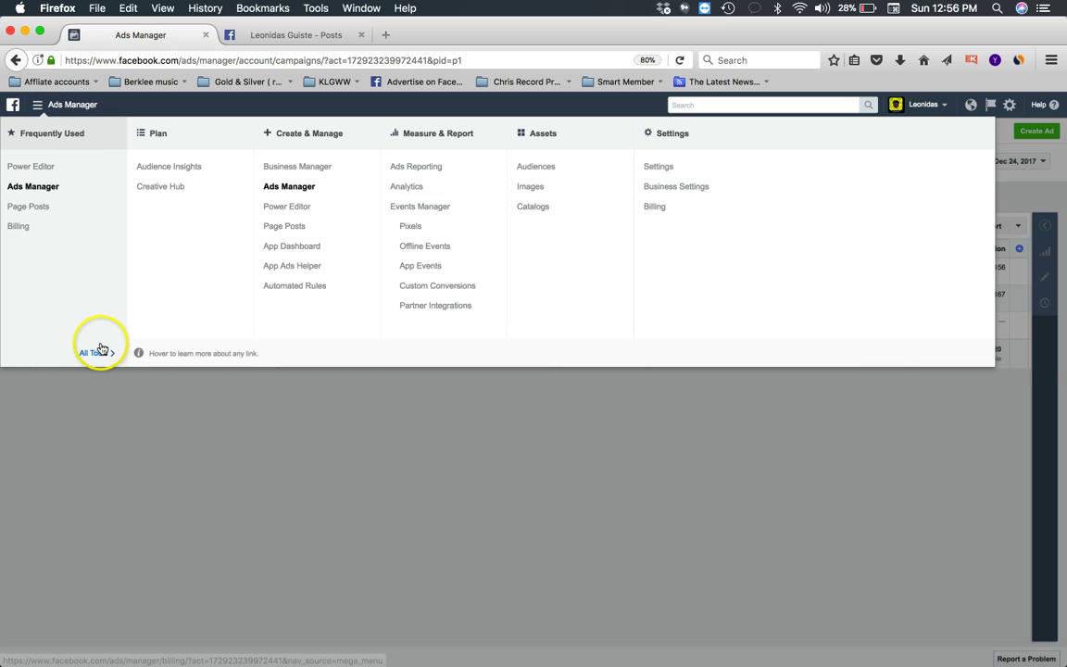
- Choose Audiences under the Assets section of the All Tools menu
click(529, 174)
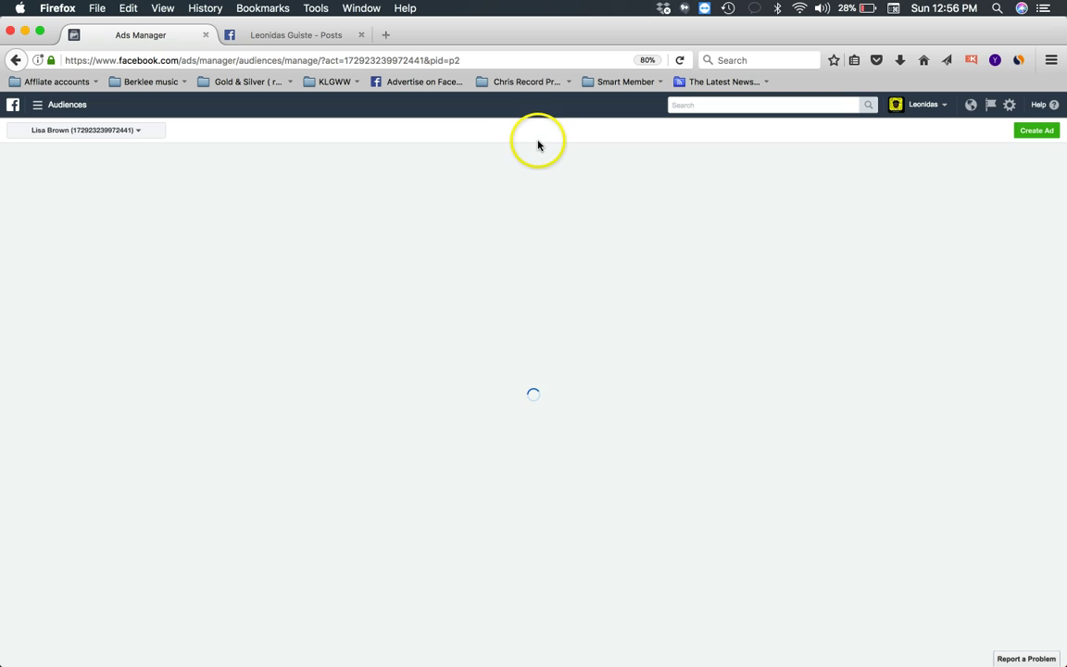